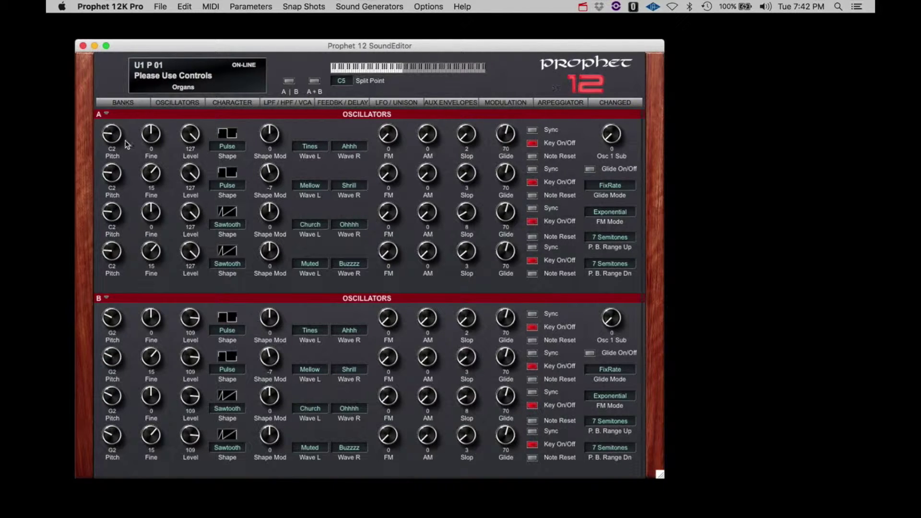
- Open the Bank Manager via BANKS > LIBRARIAN and nudge its window slightly right
left_click(117, 102)
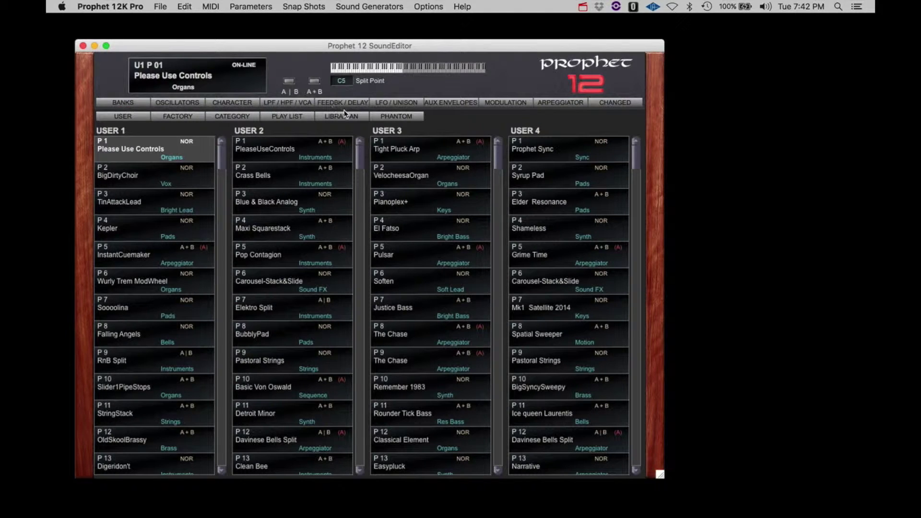
left_click(342, 115)
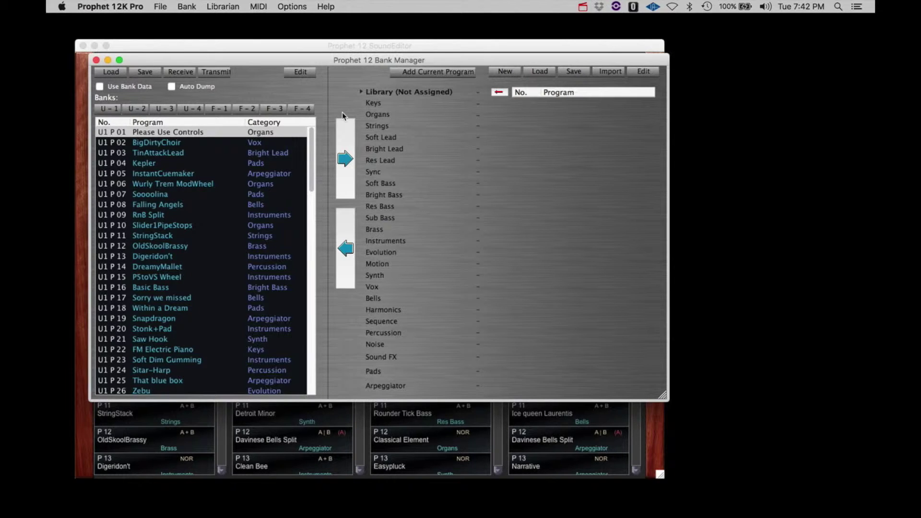
left_click_drag(146, 62, 158, 57)
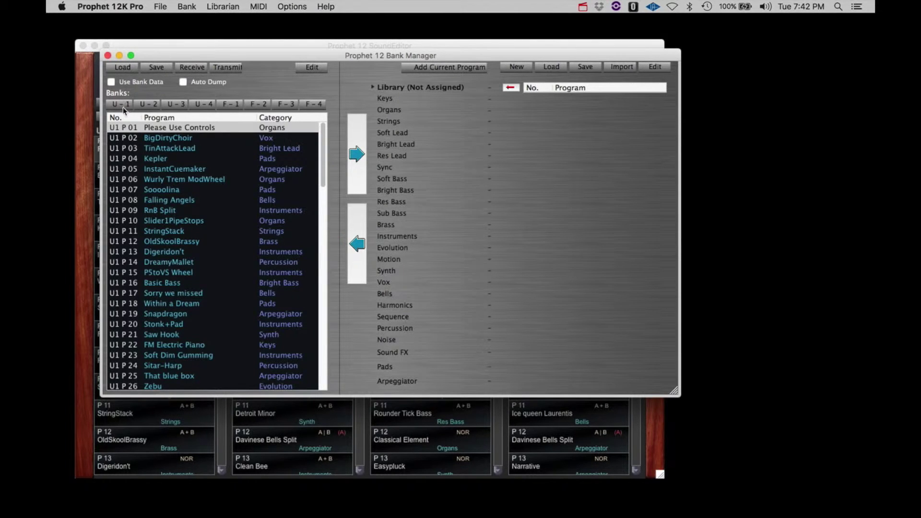
- Browse user banks U2–U4 and factory banks F1–F4, then return to bank U1
left_click(148, 104)
left_click(175, 105)
left_click(197, 104)
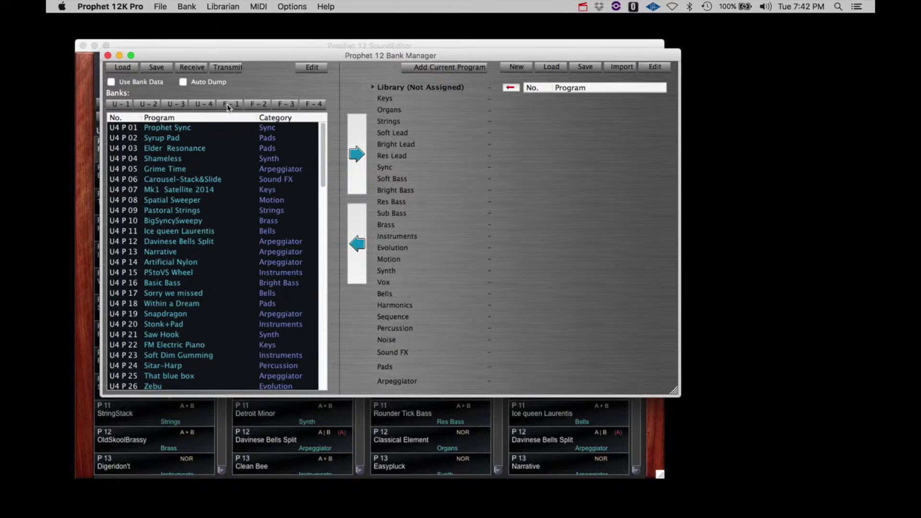
left_click(229, 105)
left_click(258, 105)
left_click(313, 104)
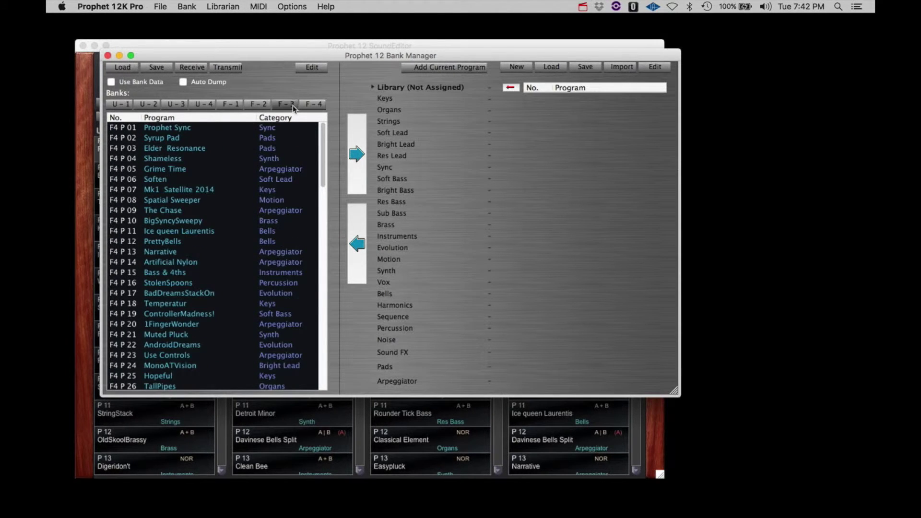
left_click(288, 105)
left_click(123, 105)
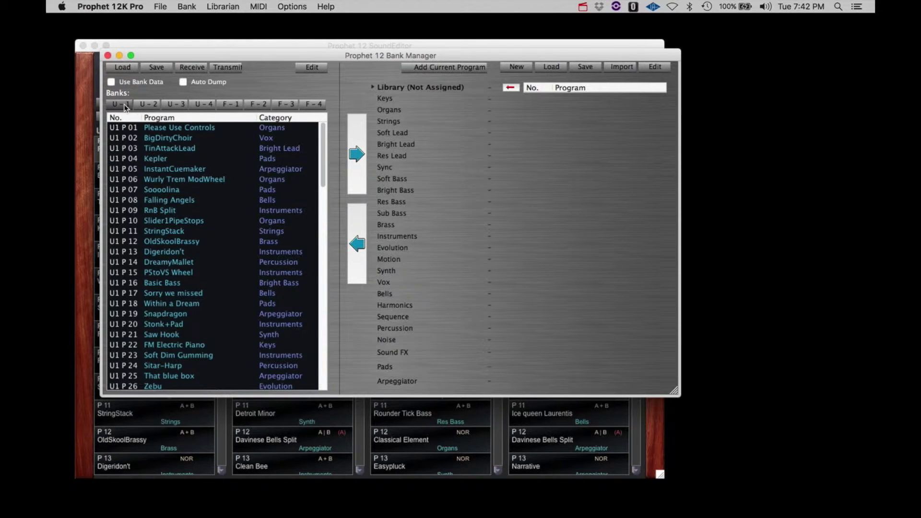
- Cancel a first receive attempt, then receive bank U1 from the synth
left_click(191, 68)
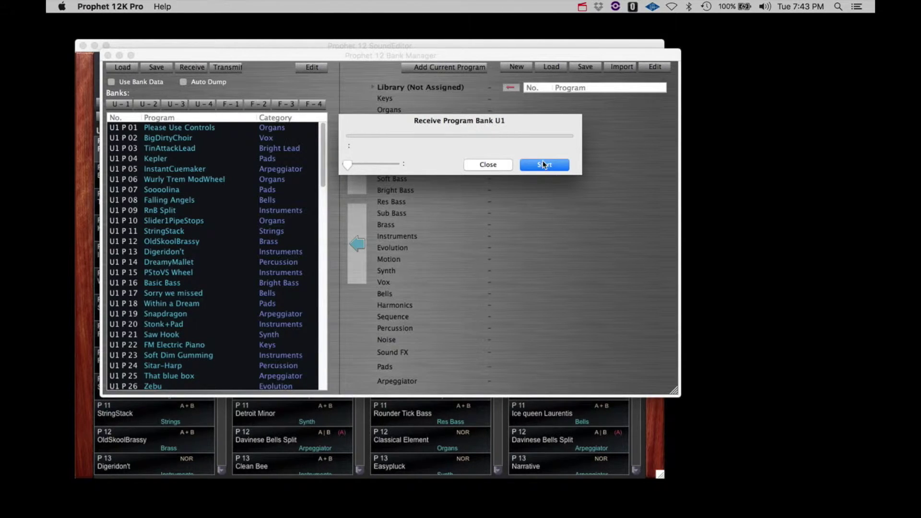
left_click(491, 168)
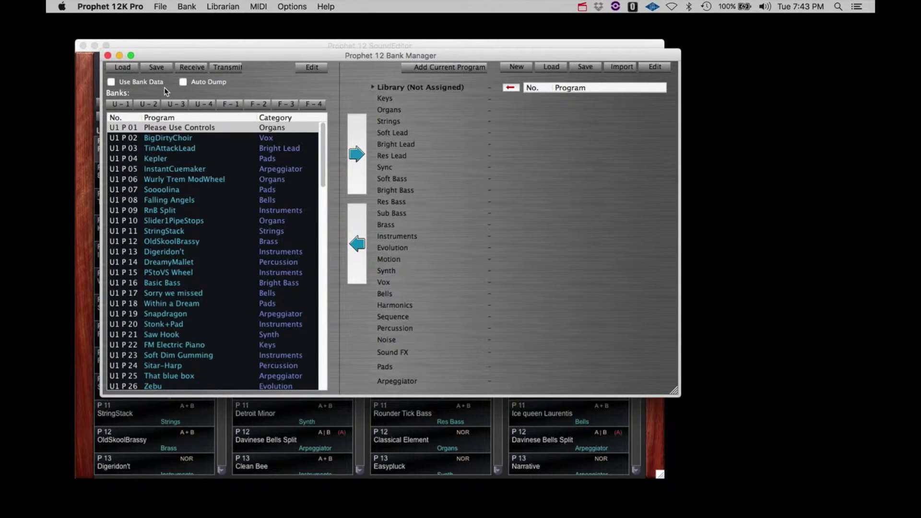
left_click(123, 103)
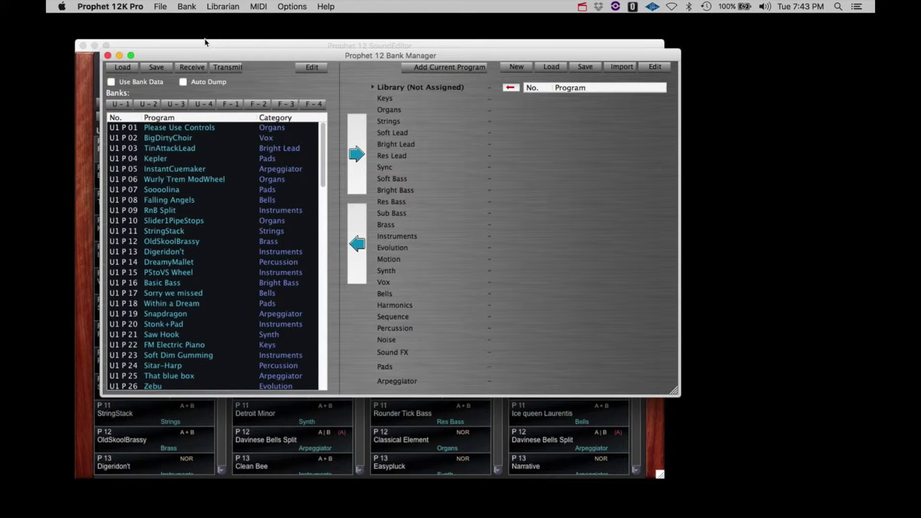
left_click(192, 67)
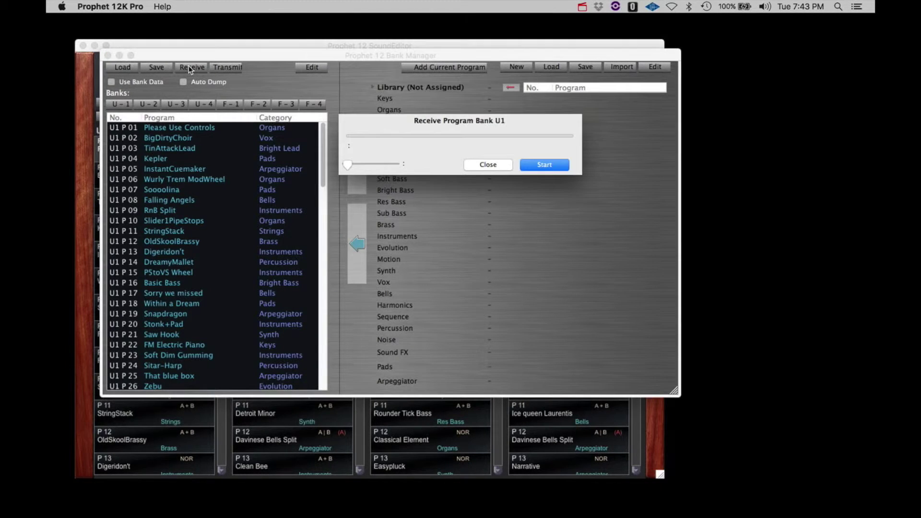
left_click(541, 163)
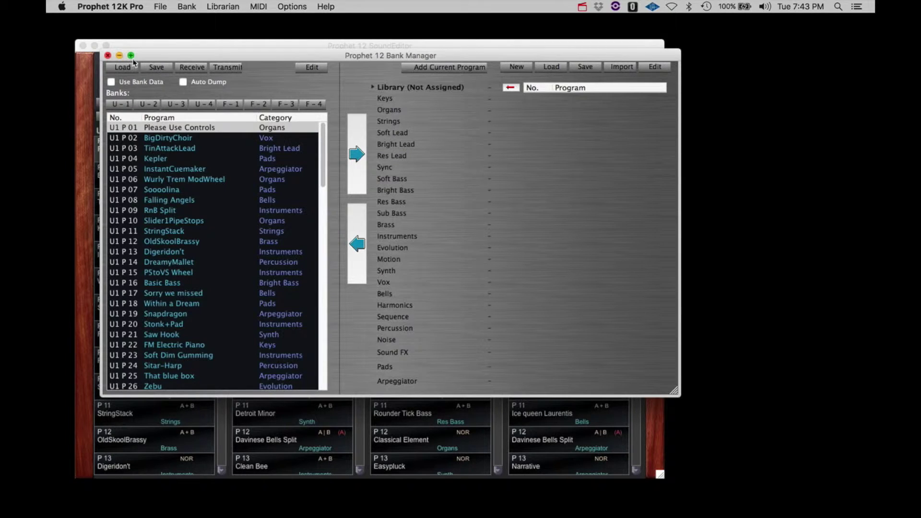
- Save the U1 bank into the P12 folder as Prophet 12 Bank U1.p12b
left_click(153, 64)
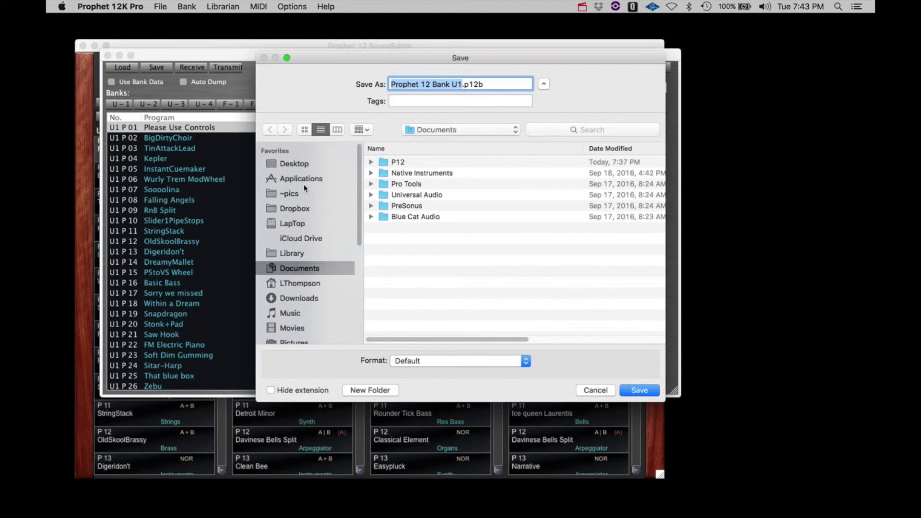
double_click(380, 163)
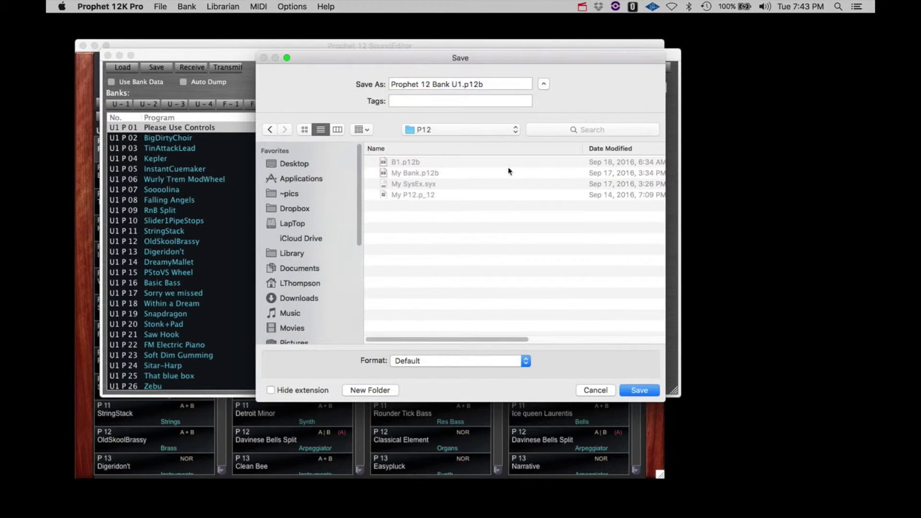
left_click(640, 389)
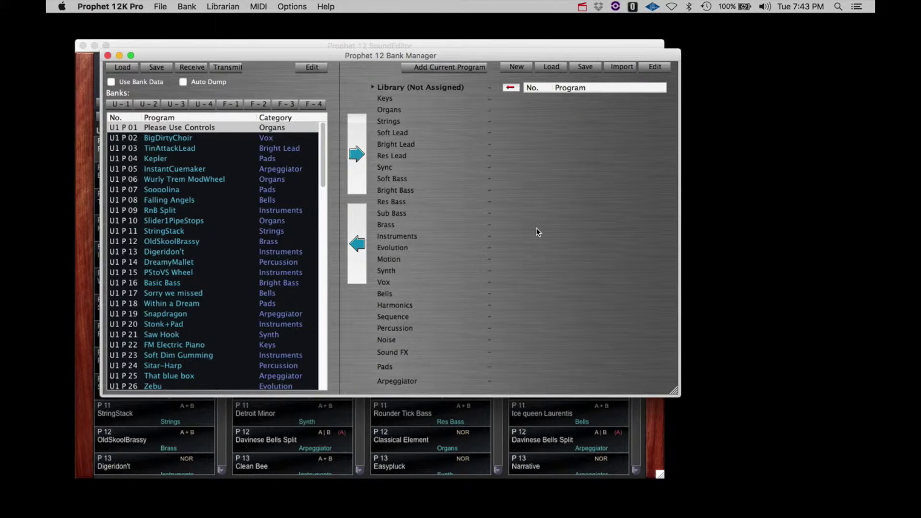
- Delete ' Controls' from U1 P01's name to leave 'Please Use', and set category Soft Lead
double_click(184, 128)
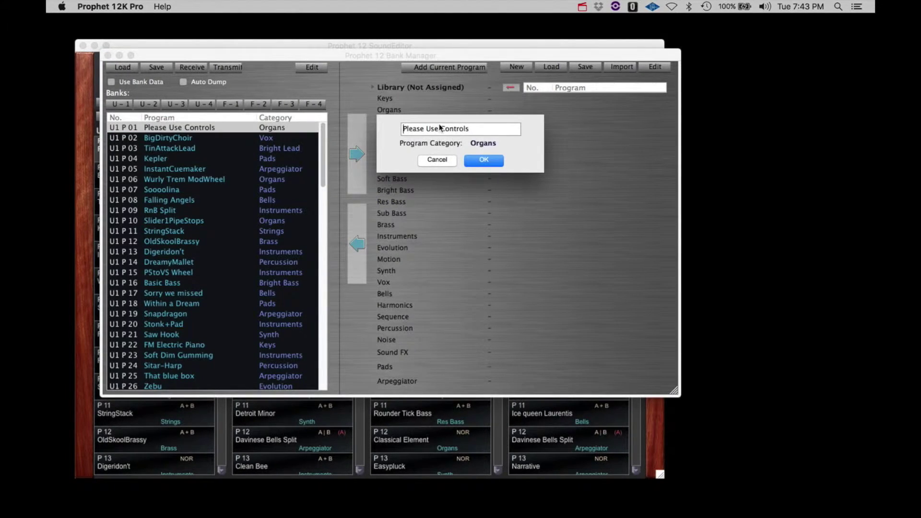
left_click_drag(438, 129, 472, 132)
key("BackSpace")
left_click(484, 144)
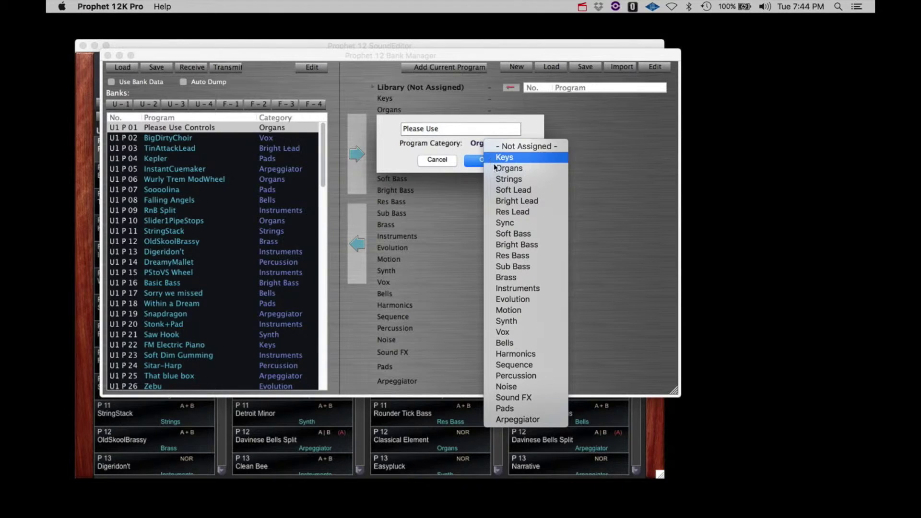
left_click(500, 192)
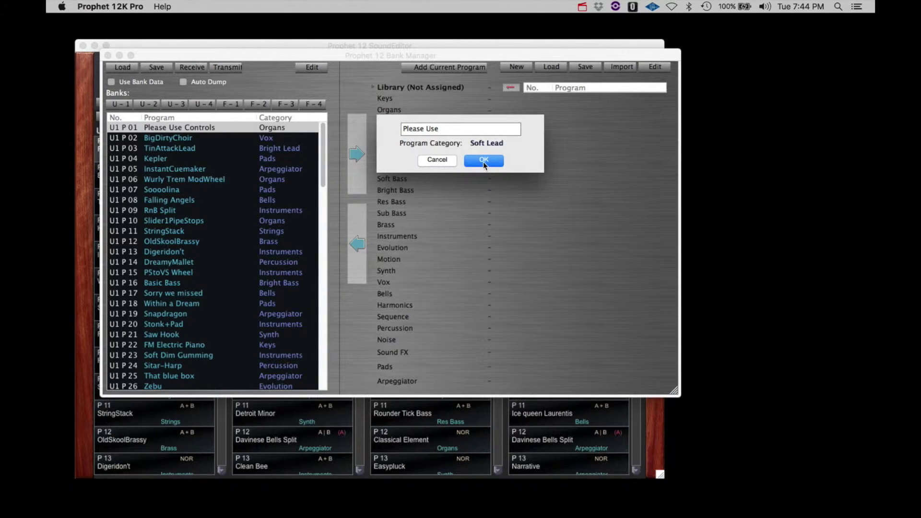
left_click(483, 163)
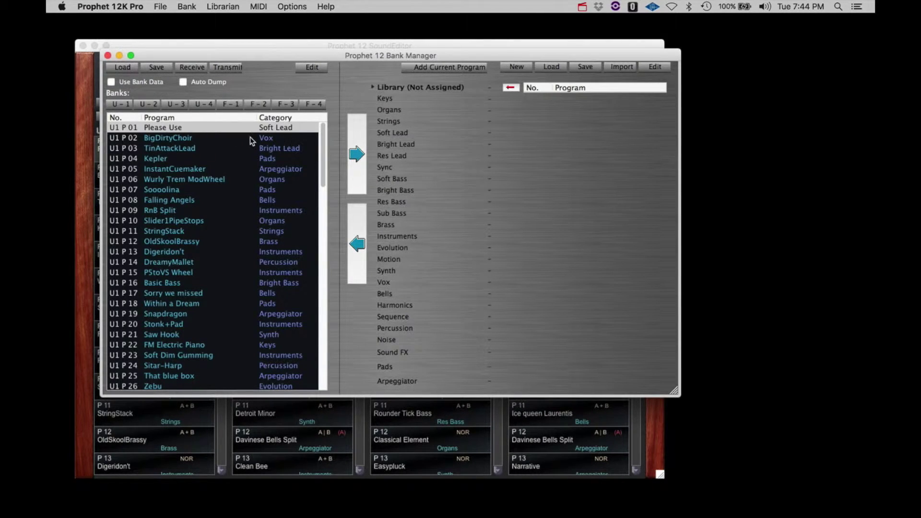
- Transmit the edited bank U1 to the synth and close the finished dialog
left_click(224, 68)
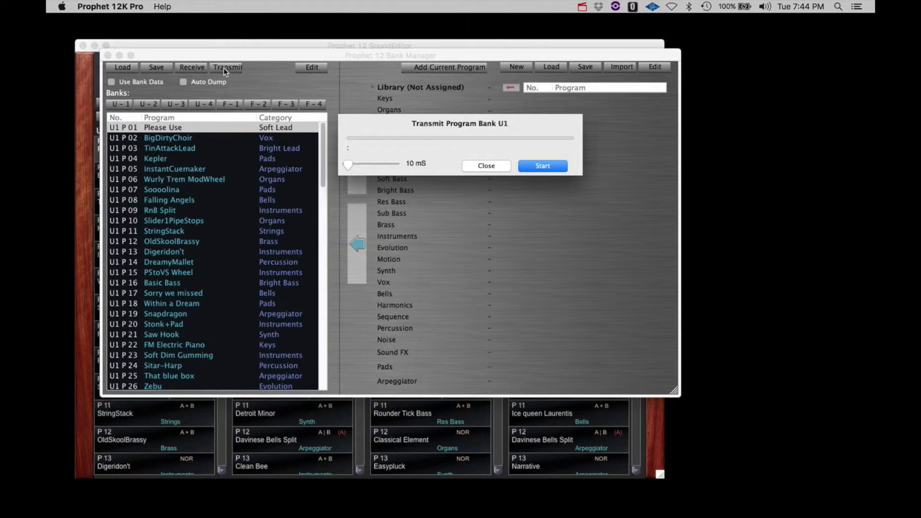
left_click(549, 167)
left_click(474, 165)
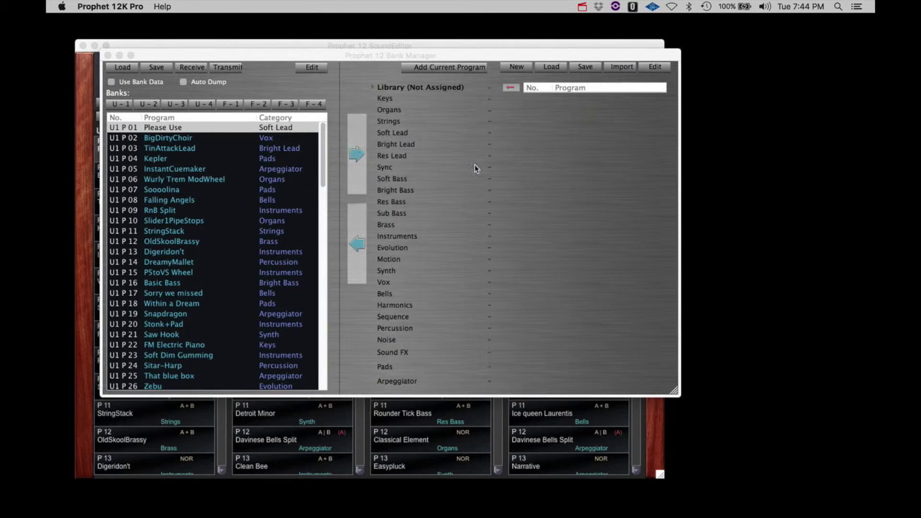
- Receive bank U1 back from the synth, with U1 P01 still 'Please Use'
left_click(196, 68)
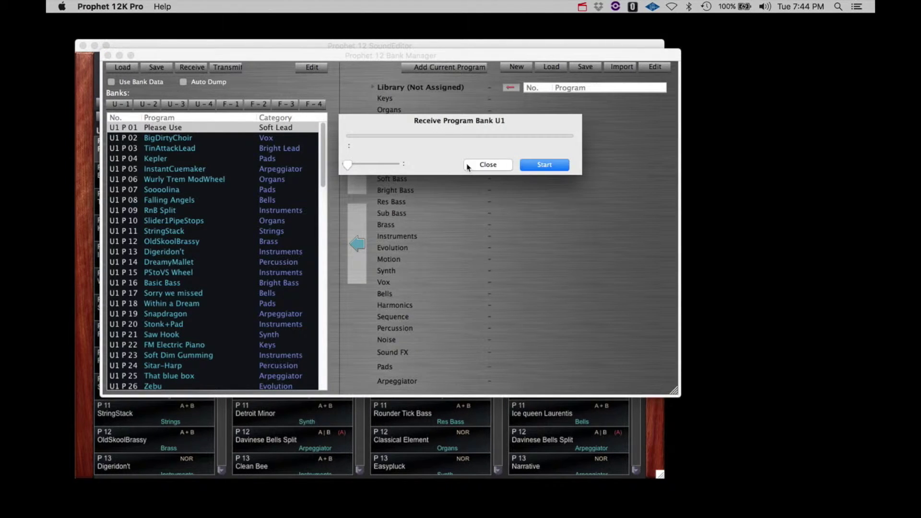
left_click(544, 165)
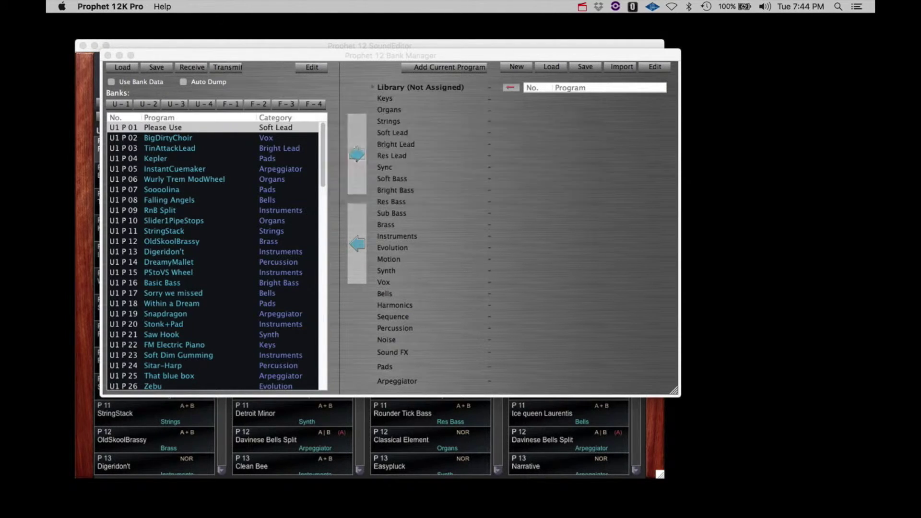
left_click(305, 85)
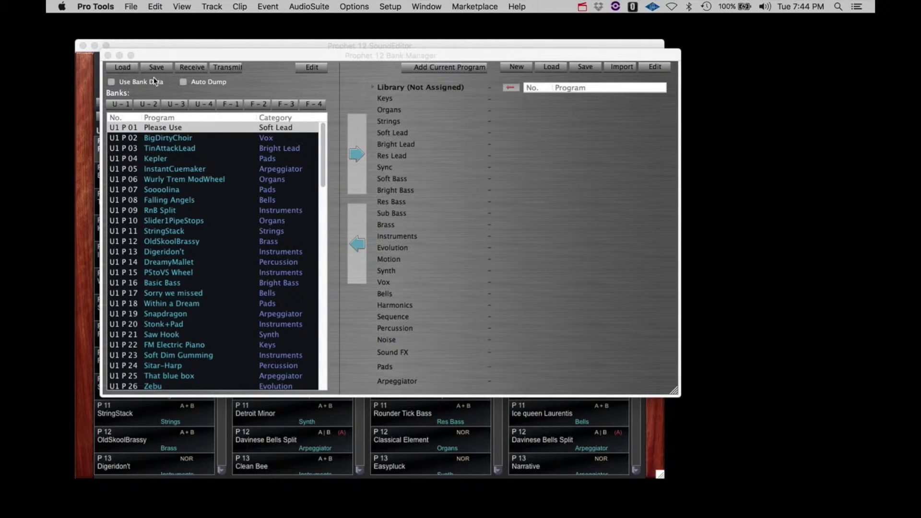
- Load Prophet 12 Bank U1.p12b from Documents > P12, restoring U1 P01 to 'Please Use Controls'
left_click(120, 67)
left_click(121, 67)
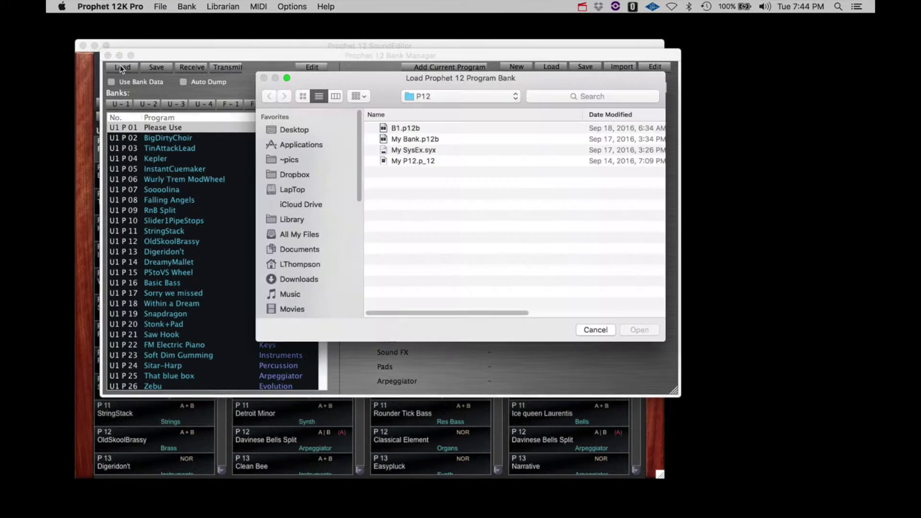
left_click(300, 249)
left_click(383, 127)
double_click(382, 128)
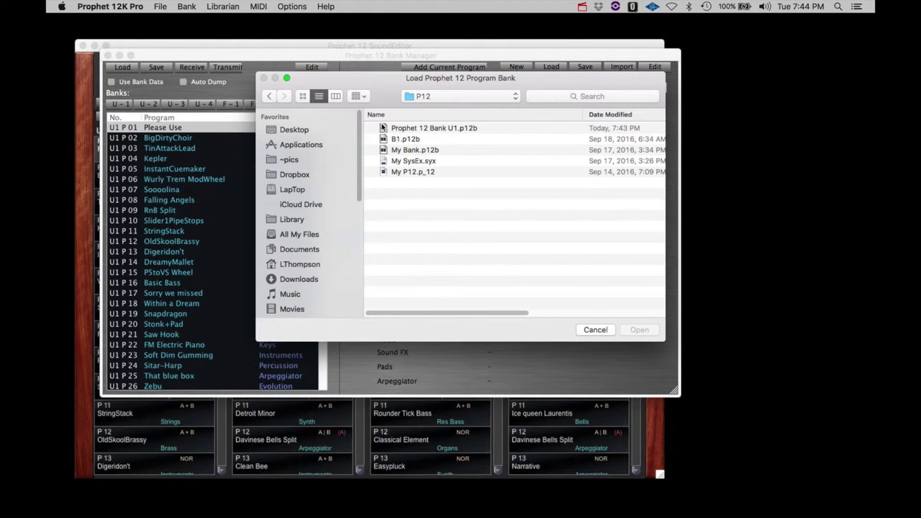
left_click(388, 129)
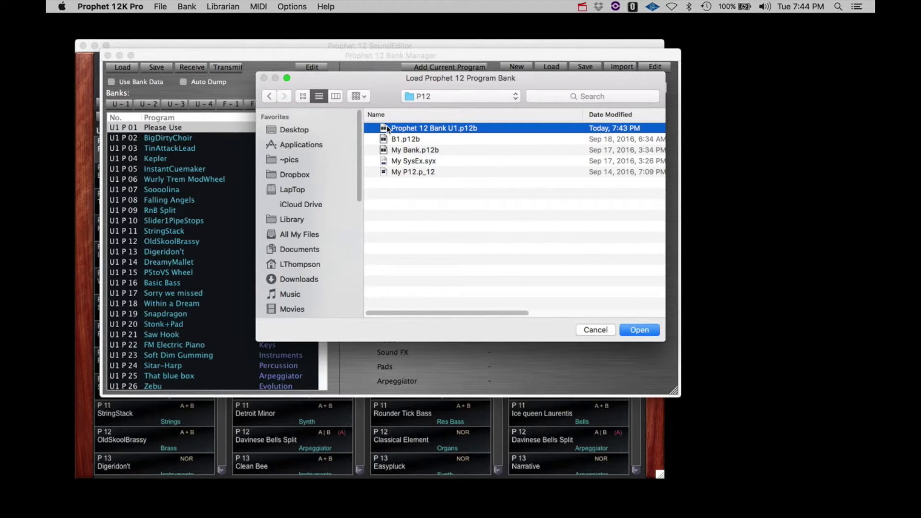
left_click(642, 330)
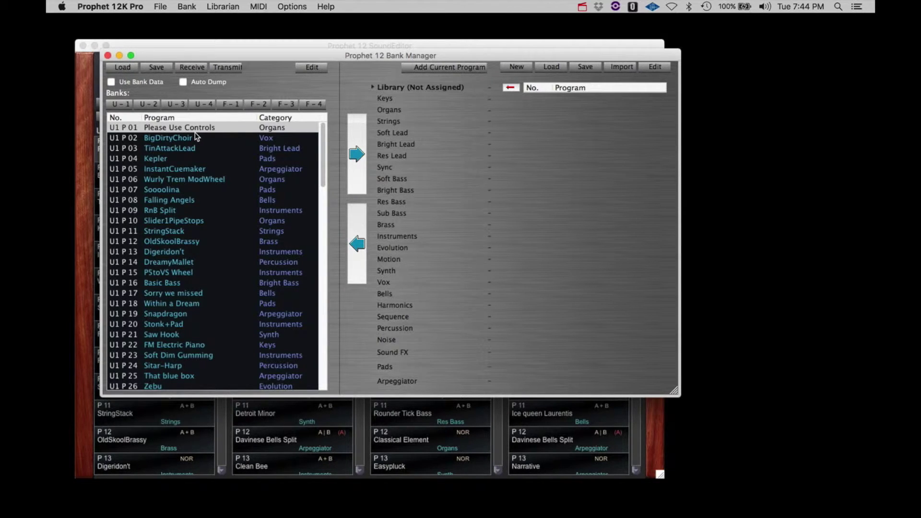
- Transmit the loaded U1 bank to the synth and close the dialog when done
left_click(221, 69)
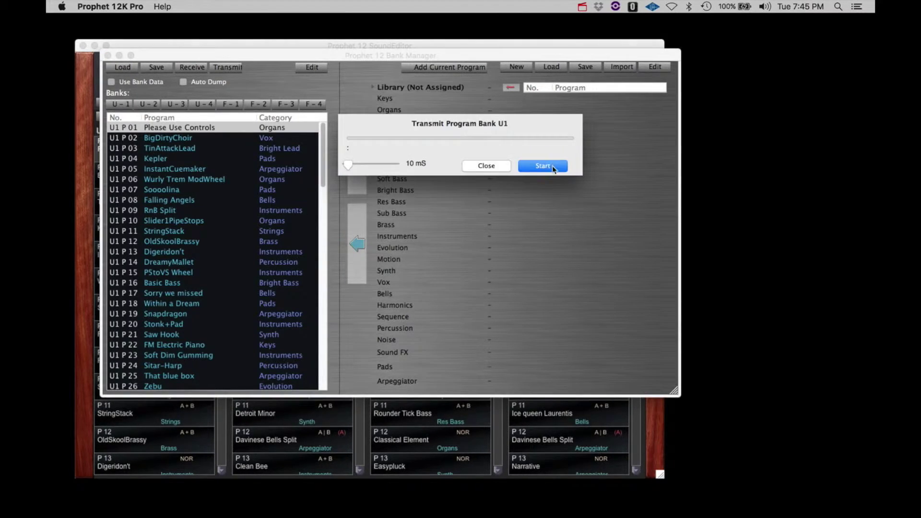
left_click(543, 166)
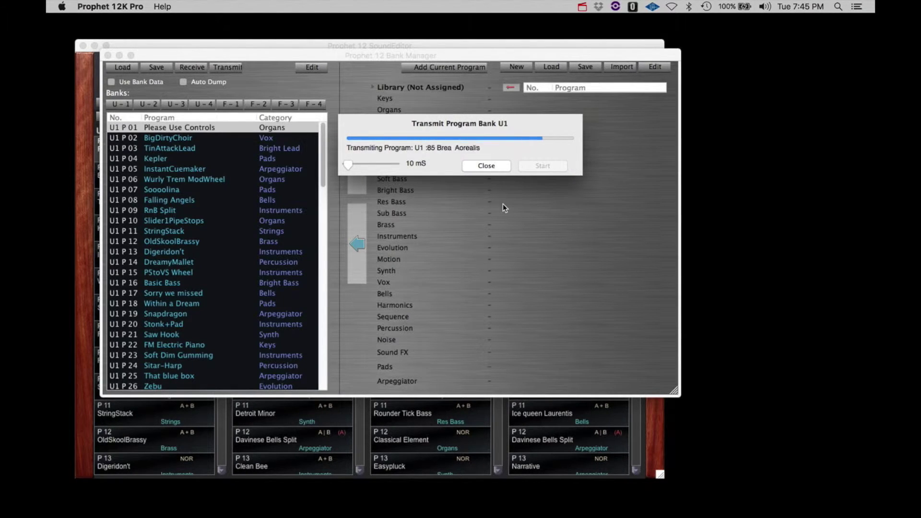
left_click(487, 166)
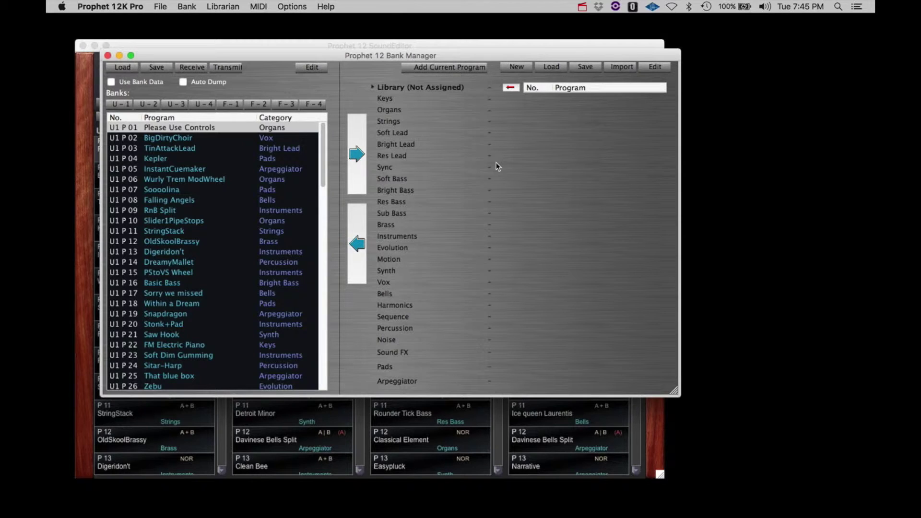
- Audition U1 programs BigDirtyChoir, TinAttackLead, InstantCuemaker and Soooolina, ending on U1 P01
left_click(154, 140)
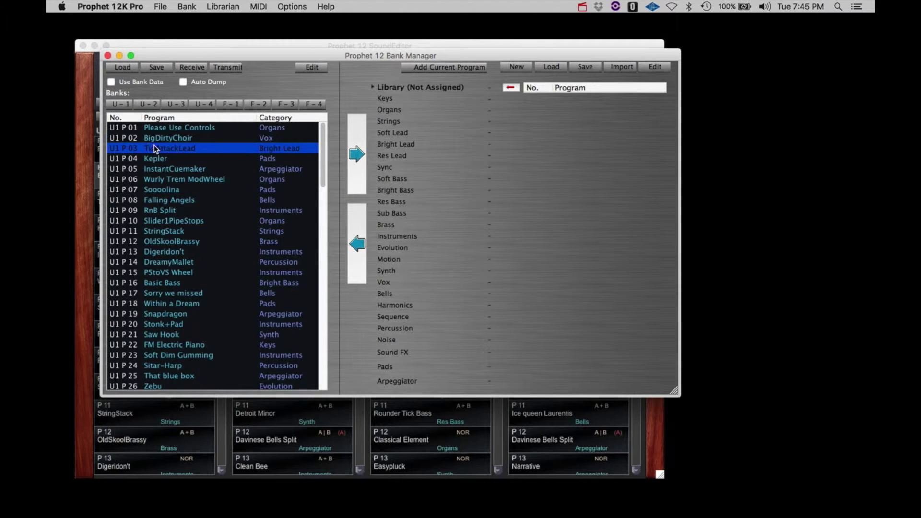
left_click(153, 147)
left_click(155, 127)
left_click(154, 168)
left_click(152, 188)
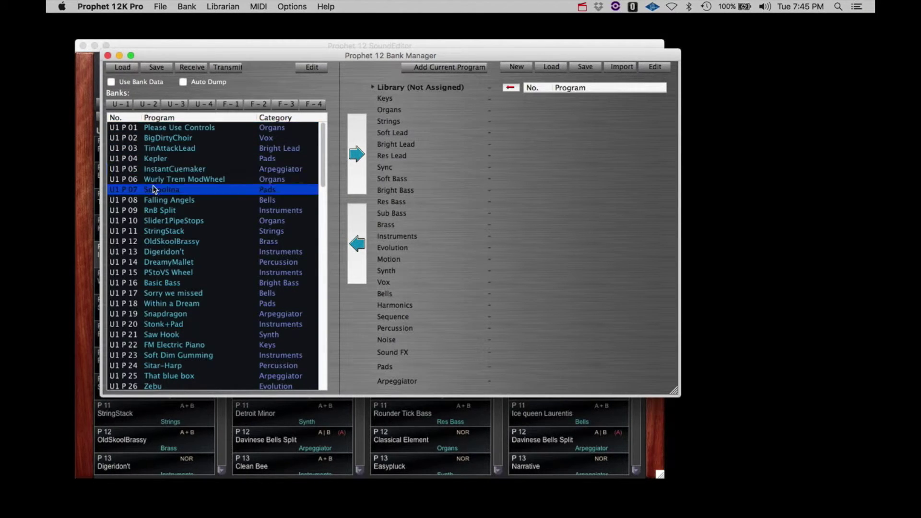
left_click(152, 130)
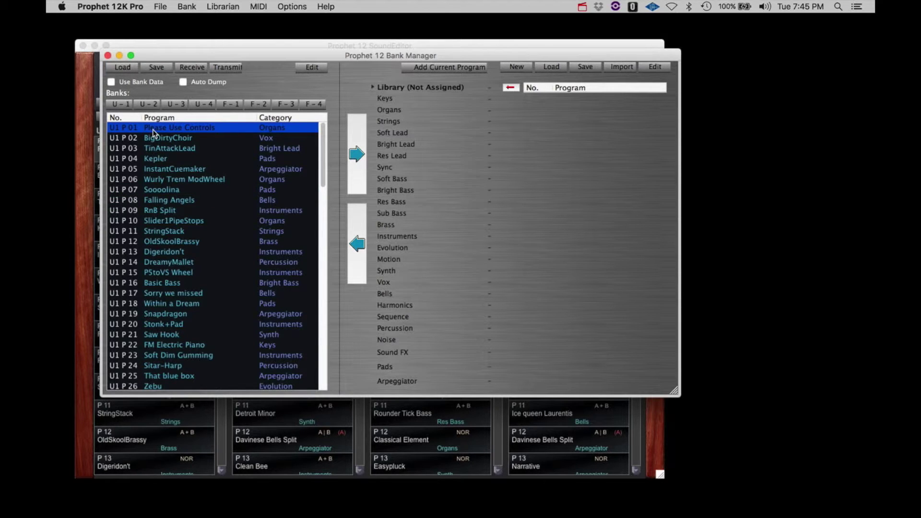
- Enable Use Bank Data, then audition U1 P02, P04, P07 and P10 before returning to P01
left_click(111, 83)
left_click(157, 139)
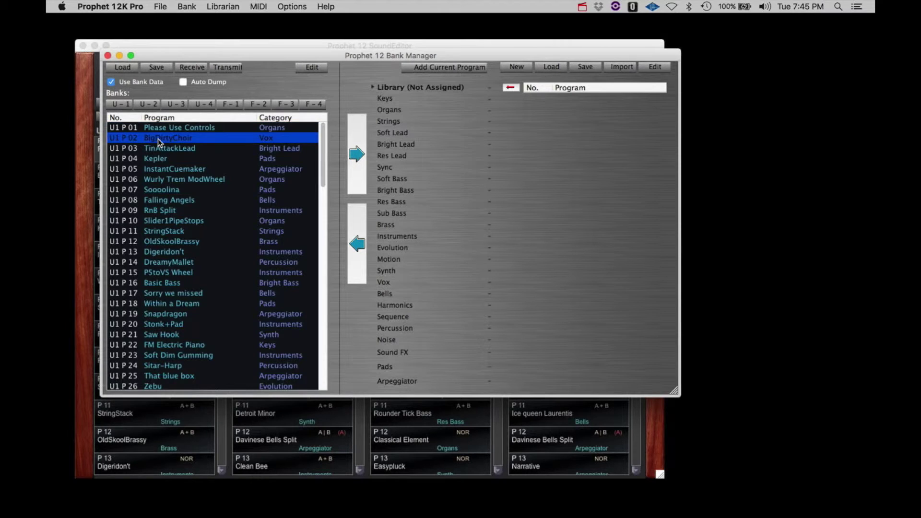
left_click(160, 159)
left_click(166, 190)
left_click(169, 220)
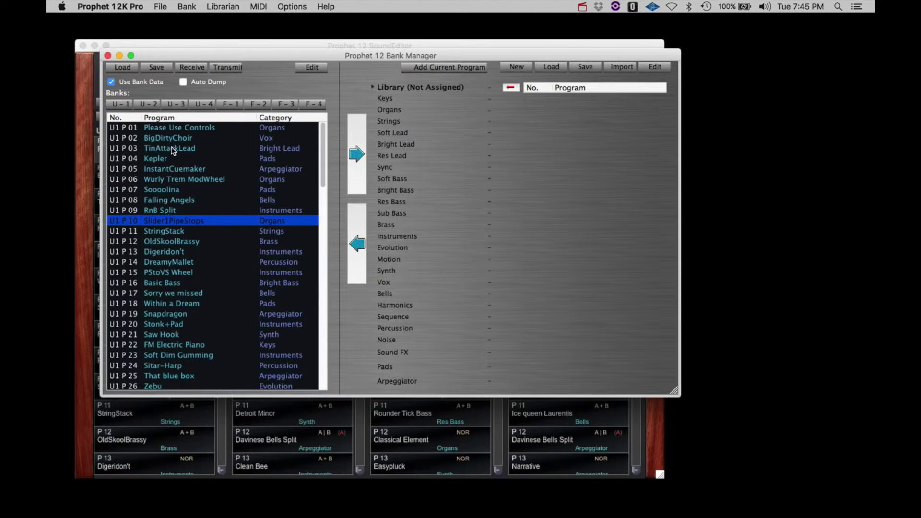
left_click(165, 127)
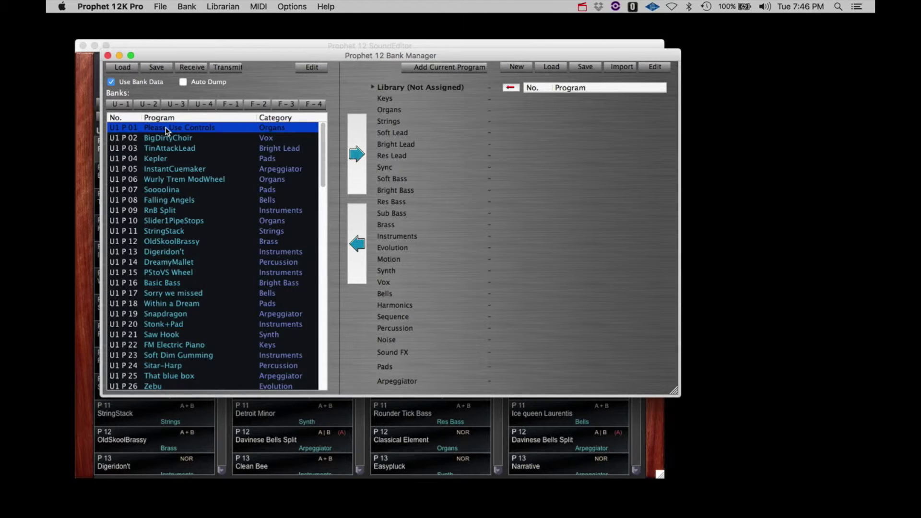
double_click(166, 128)
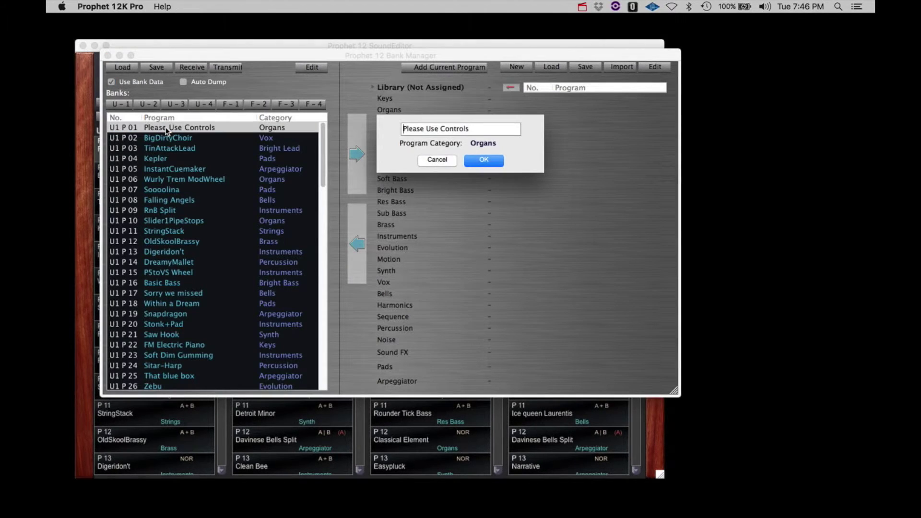
left_click(483, 144)
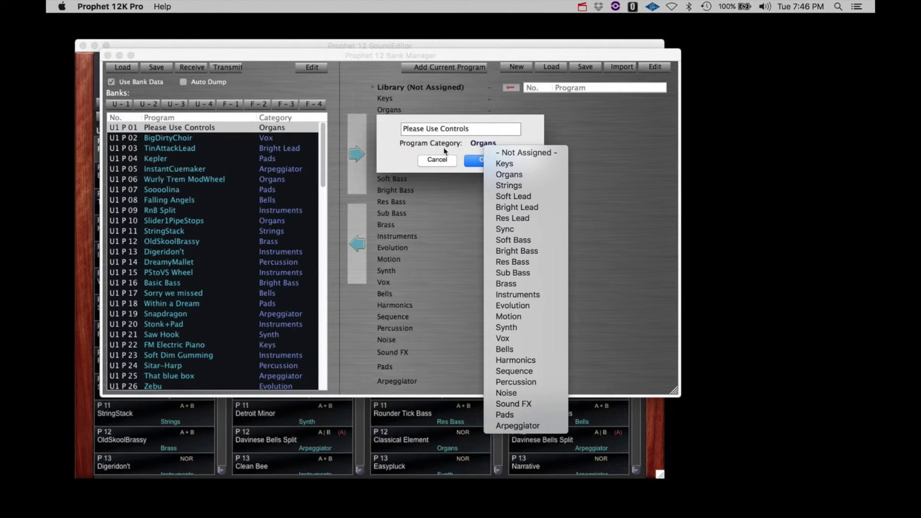
left_click(434, 162)
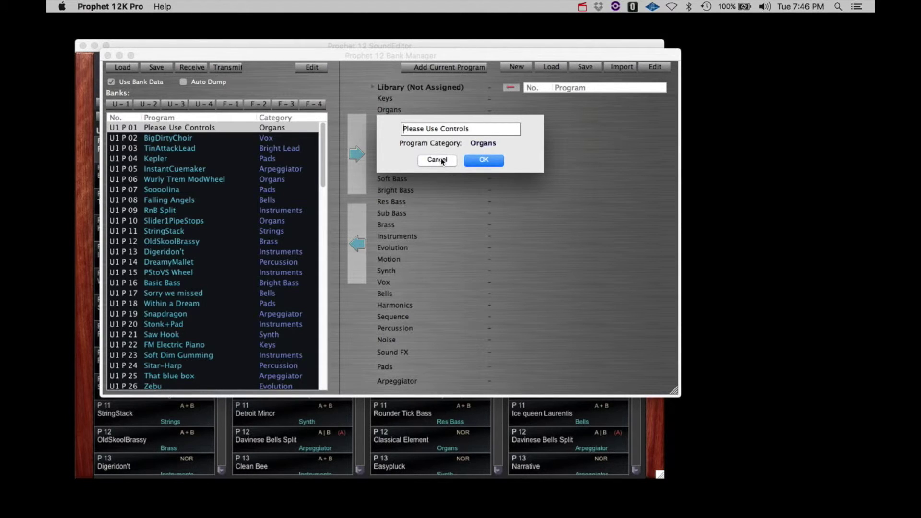
left_click(442, 161)
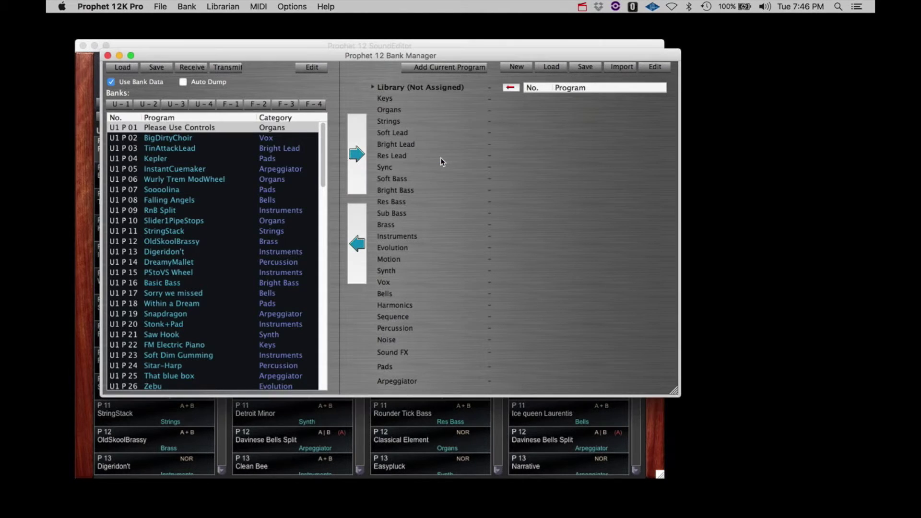
left_click(208, 128)
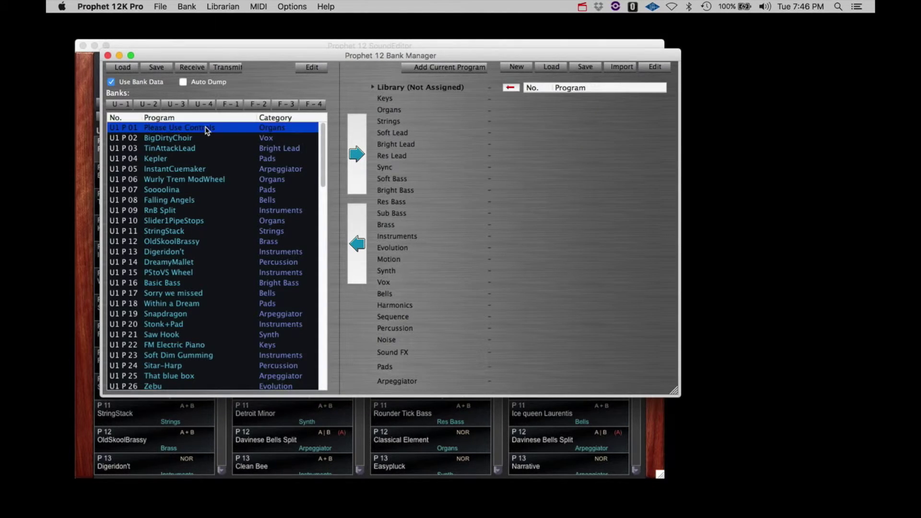
left_click(312, 68)
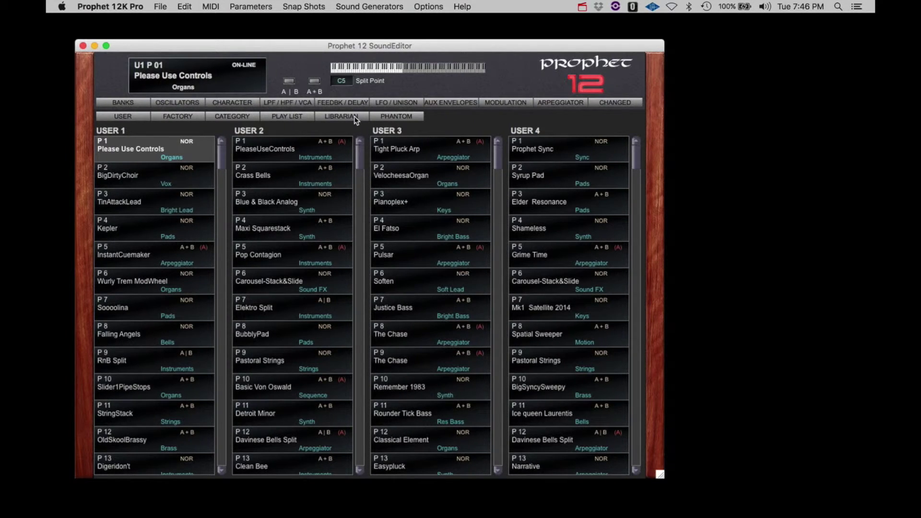
left_click(184, 6)
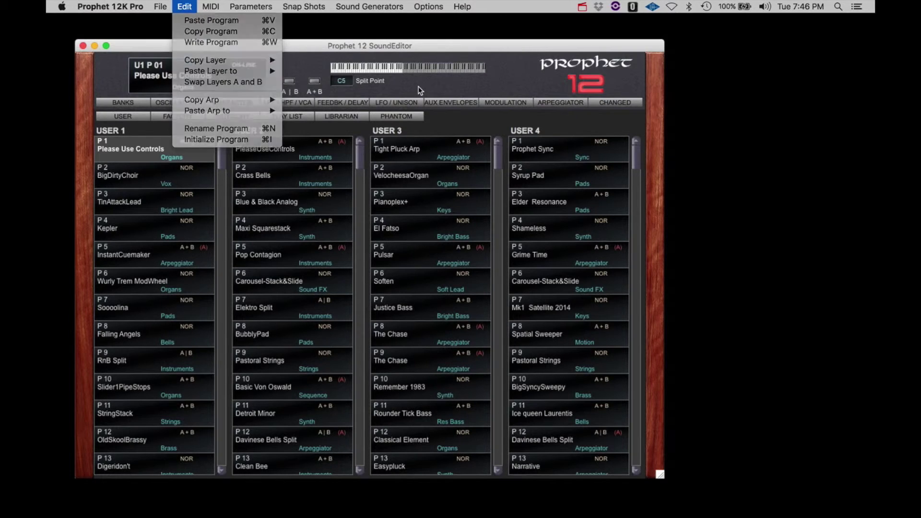
left_click(366, 110)
left_click(350, 116)
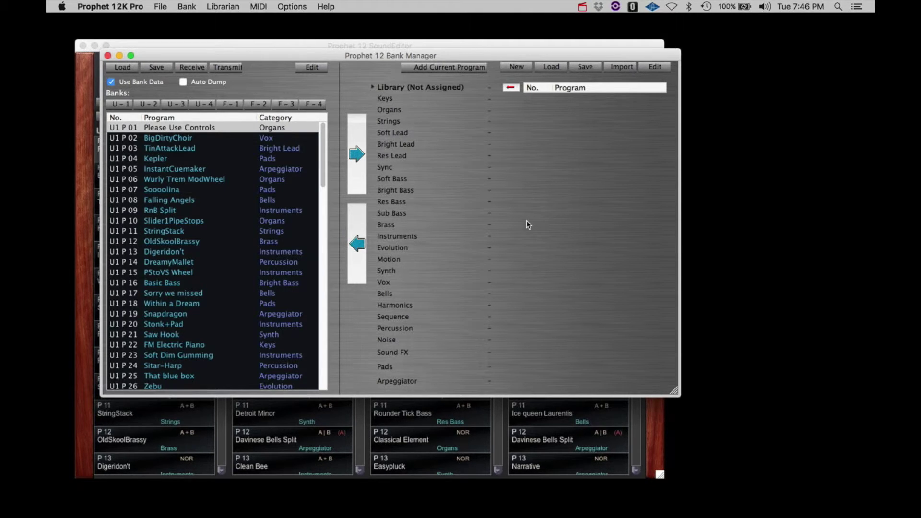
- Add Please Use Controls, then U1 P04–P09 (Kepler to RnB Split), to the library without sorting
left_click(187, 128)
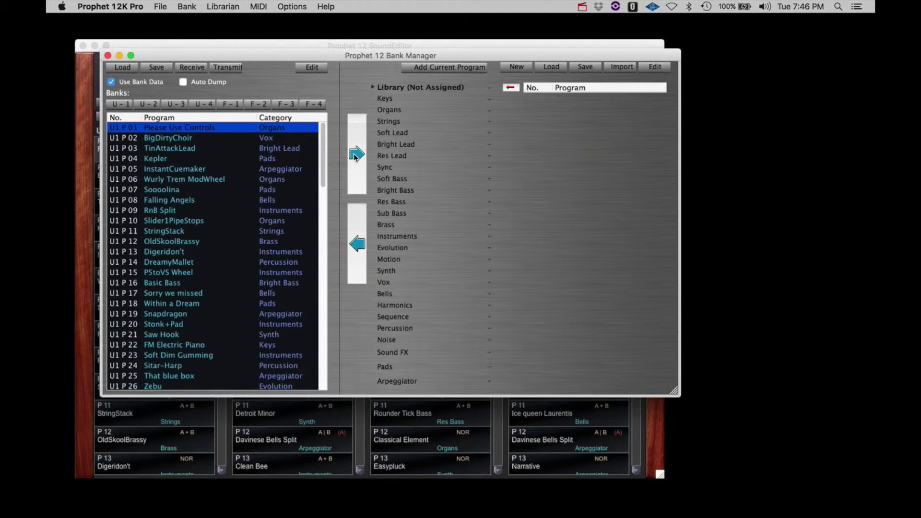
left_click(357, 154)
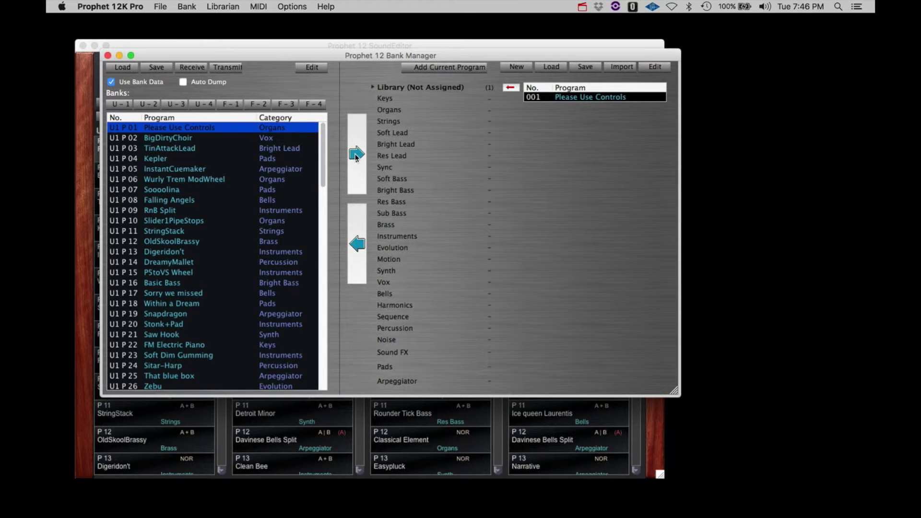
left_click(164, 139)
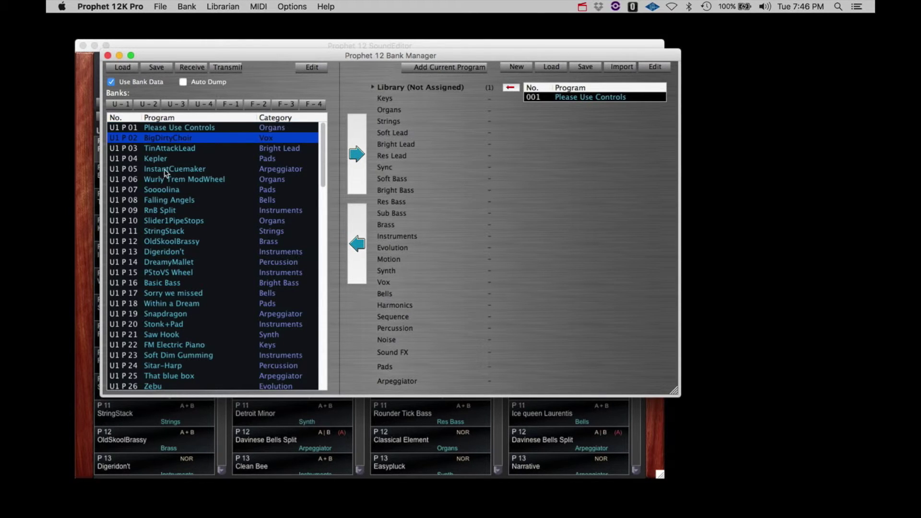
left_click(163, 211)
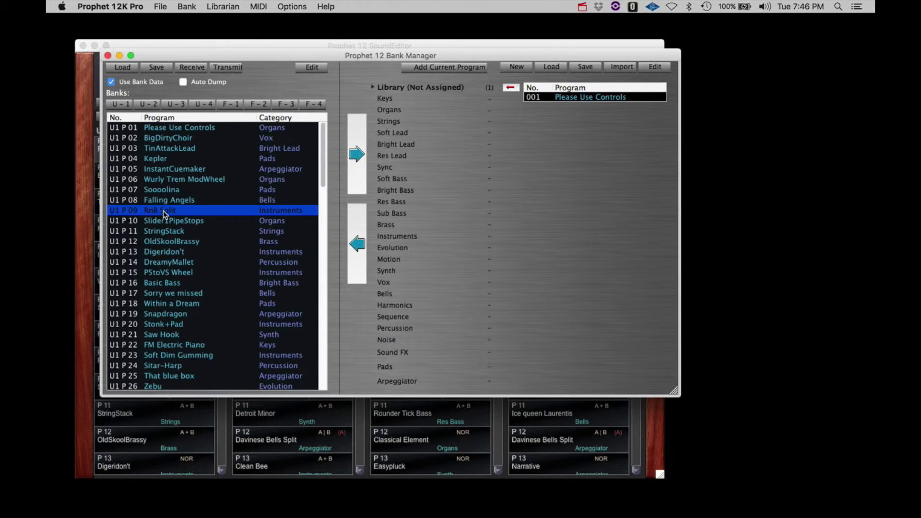
left_click(169, 159, "shift")
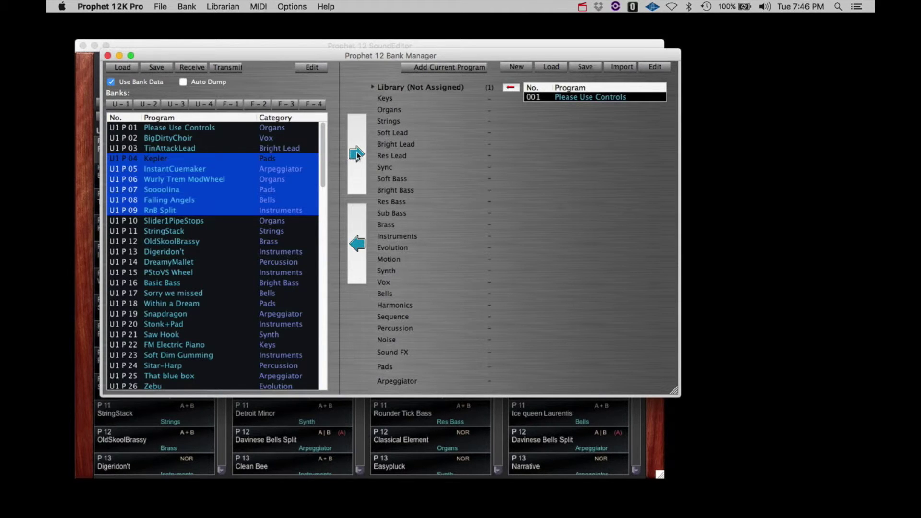
left_click(357, 155)
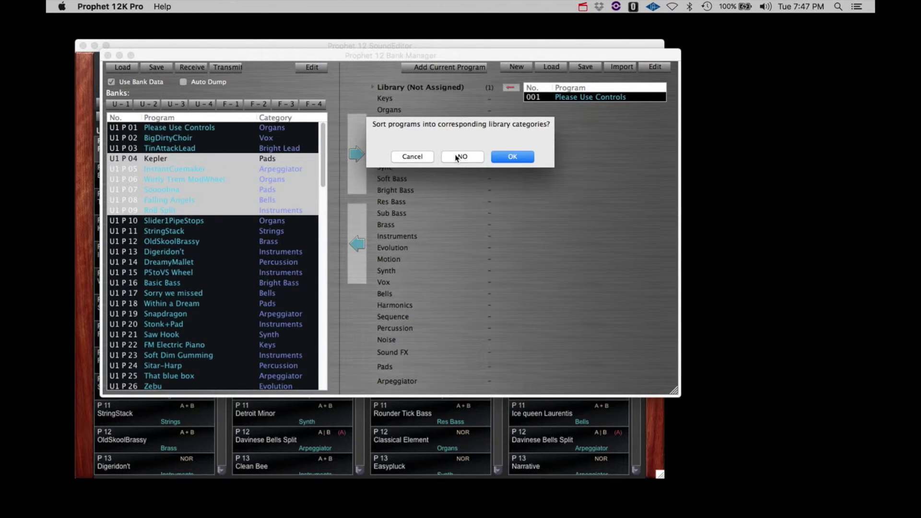
left_click(457, 158)
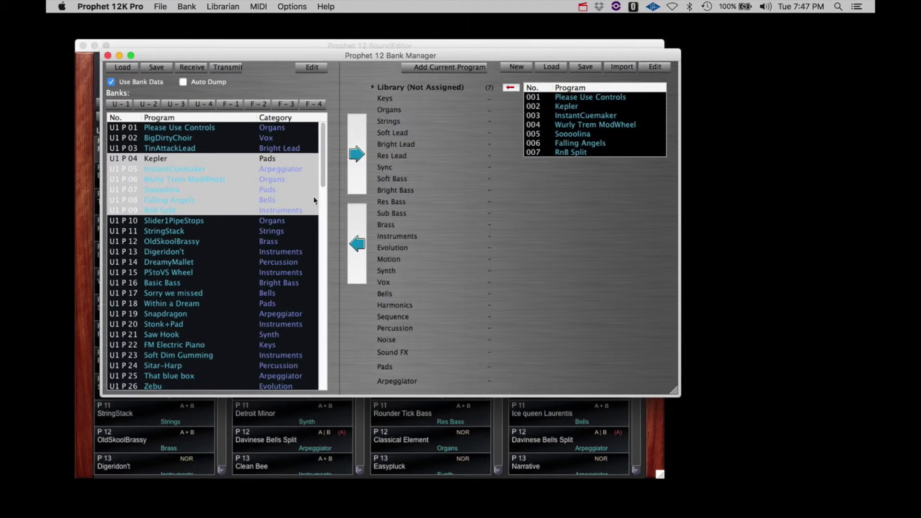
- Practise range and multi-selections in bank U1, ending with six programs picked individually
left_click(169, 241)
left_click(169, 298, "shift")
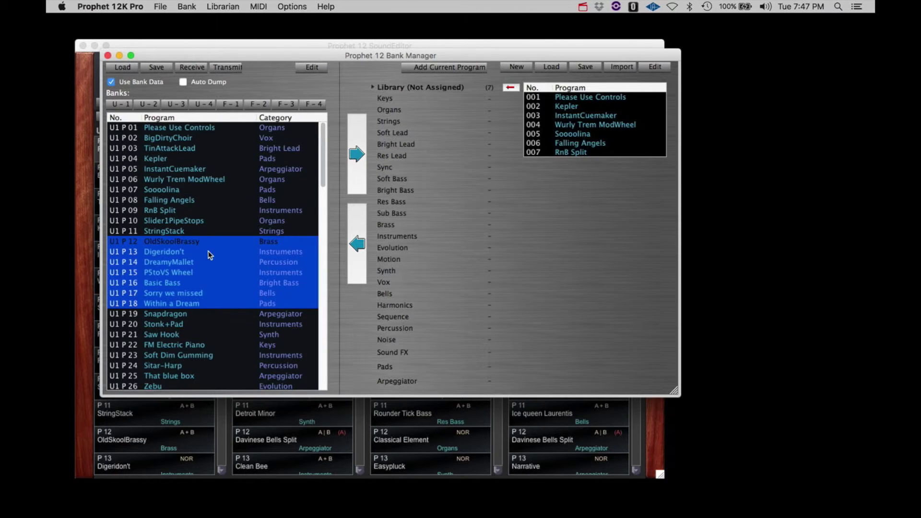
left_click(175, 140)
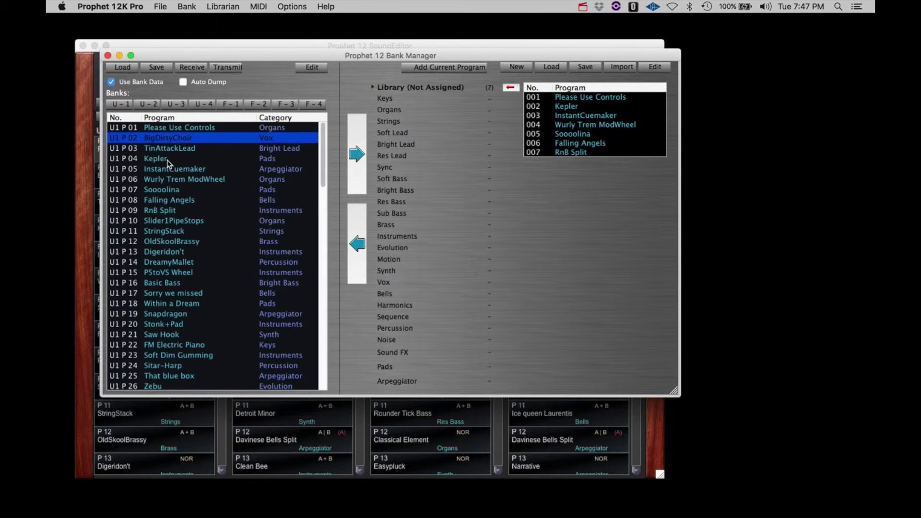
left_click(167, 159)
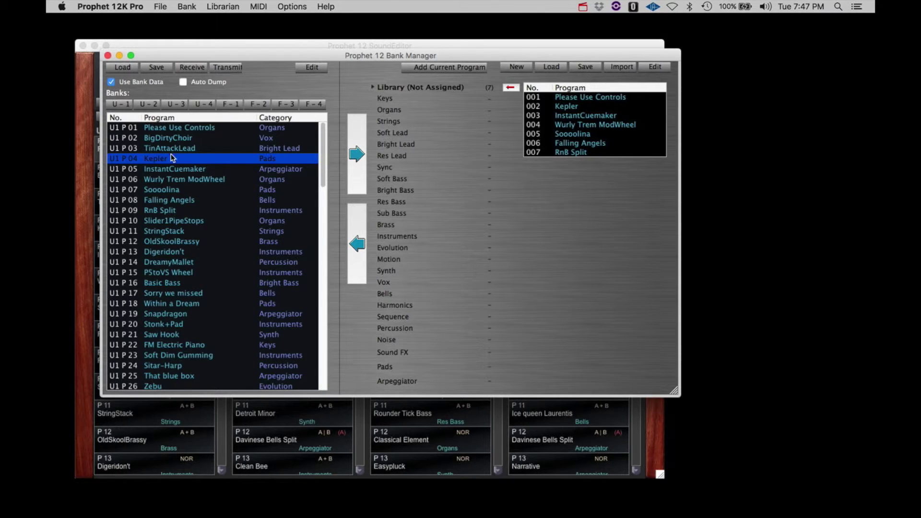
left_click(163, 214, "shift")
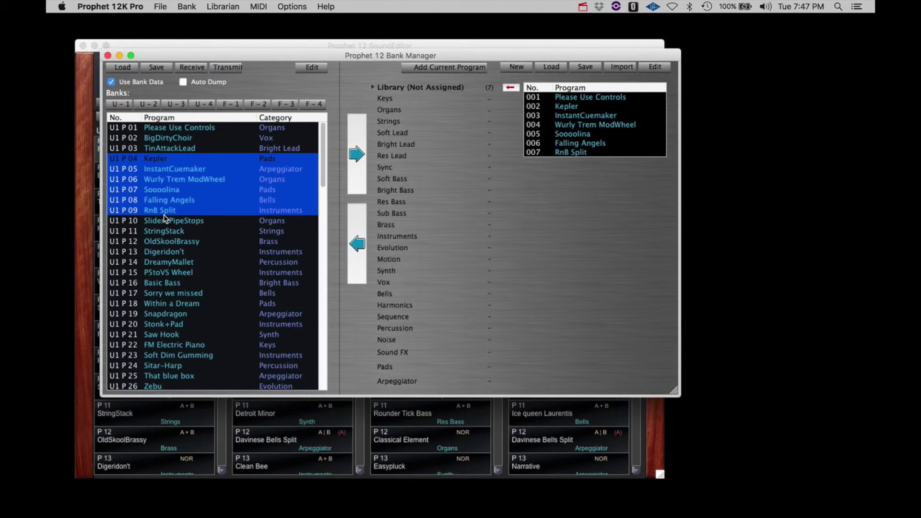
left_click(166, 221)
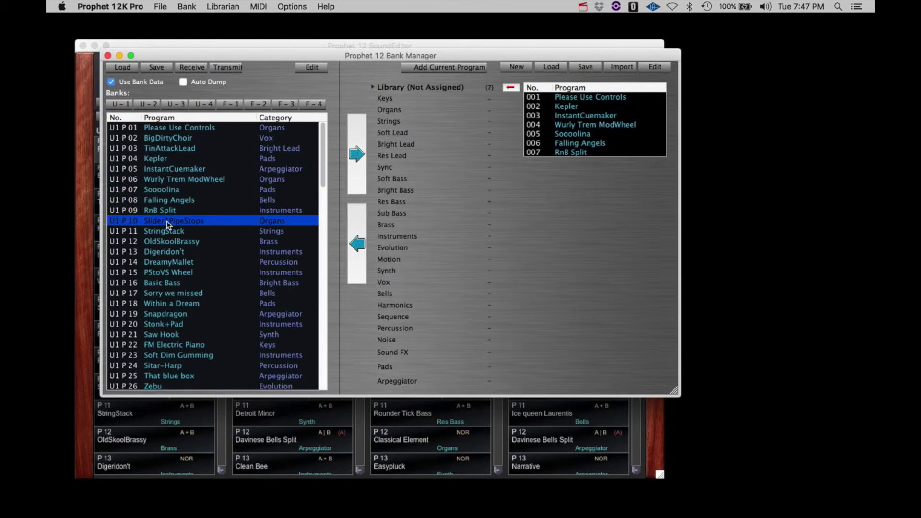
left_click(163, 244, "super")
left_click(163, 263, "super")
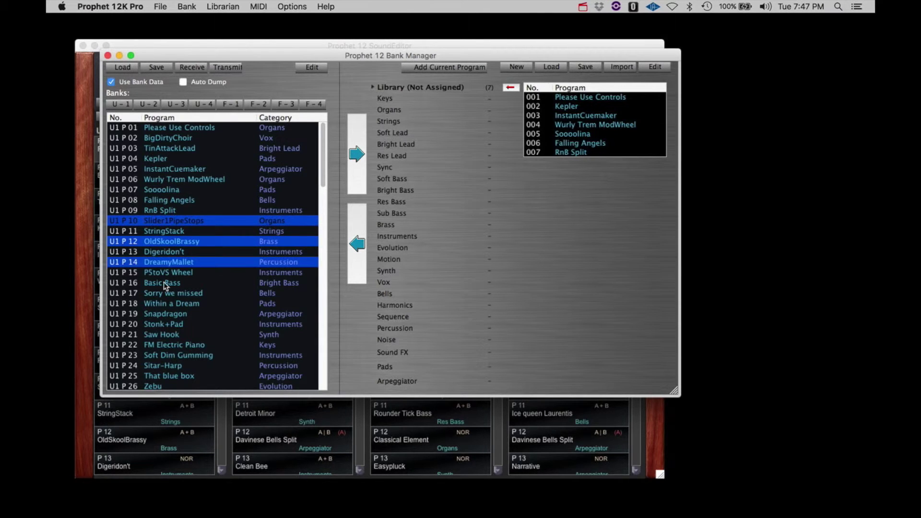
left_click(163, 293, "super")
left_click(163, 202, "super")
left_click(163, 169, "super")
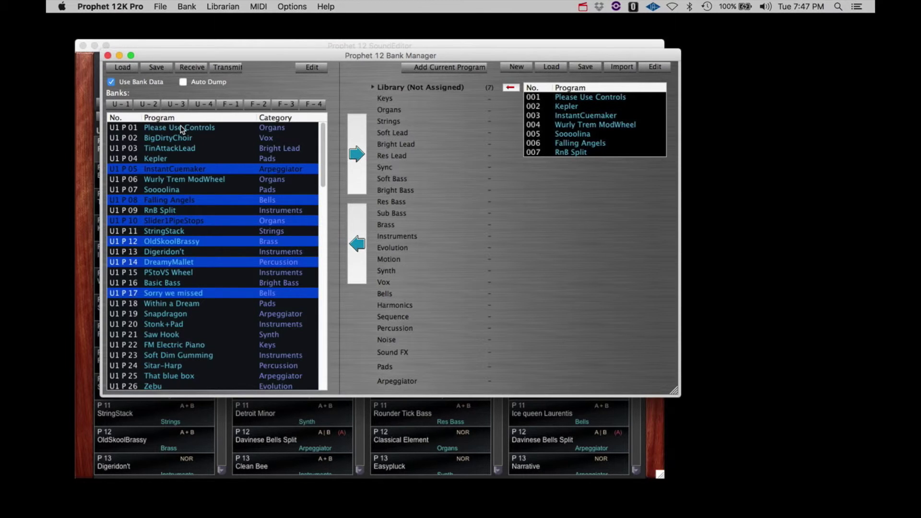
- Send F1 P03–P11, TinAttackLead through StringStack, to the library without sorting
left_click(208, 103)
left_click(232, 103)
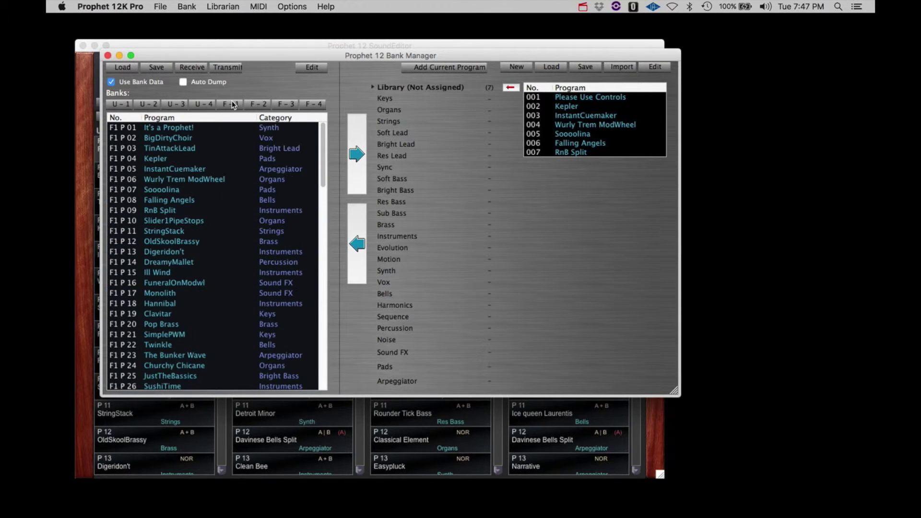
left_click(176, 148)
left_click(164, 235, "shift")
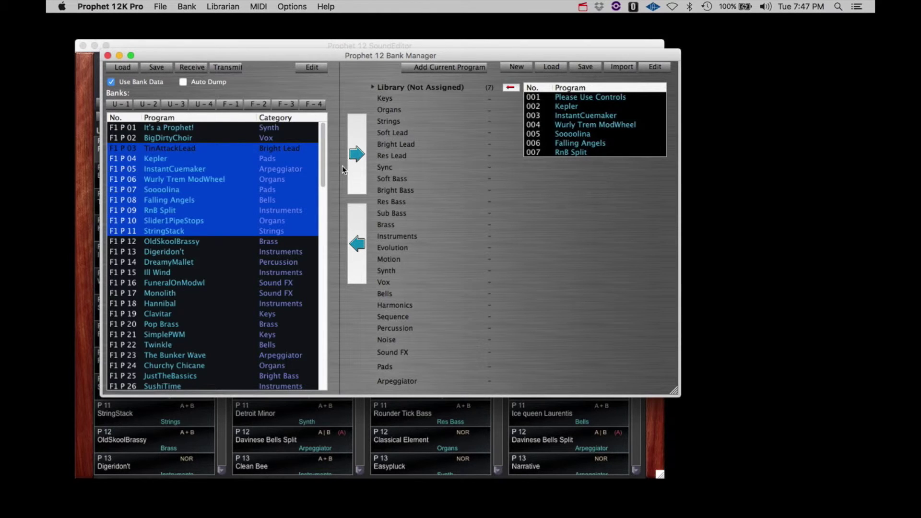
left_click(354, 160)
left_click(459, 157)
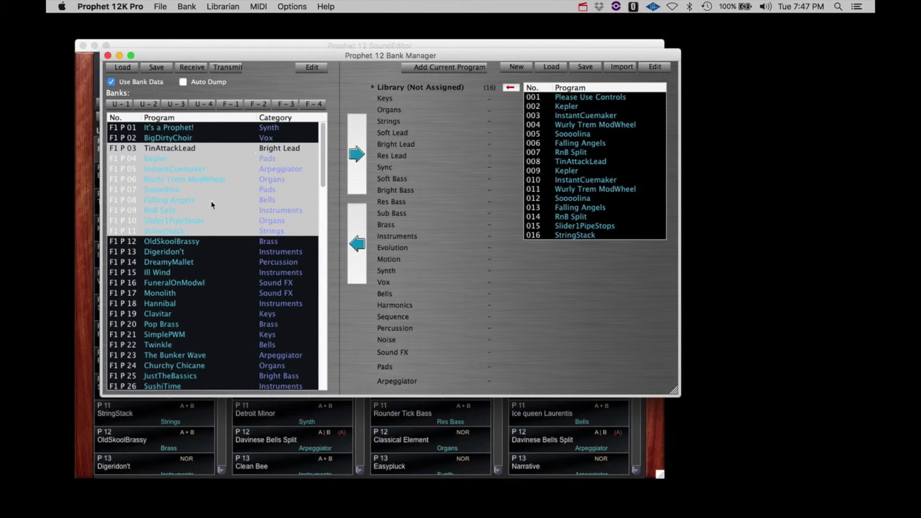
- Clear the F1 selection and select all 16 library programs, rows 001–016
left_click(174, 243)
left_click(589, 97)
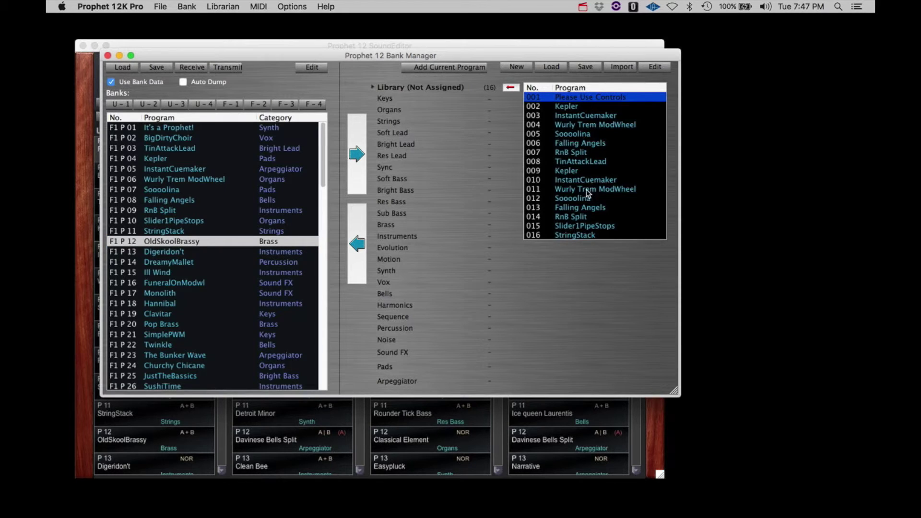
left_click(582, 235, "shift")
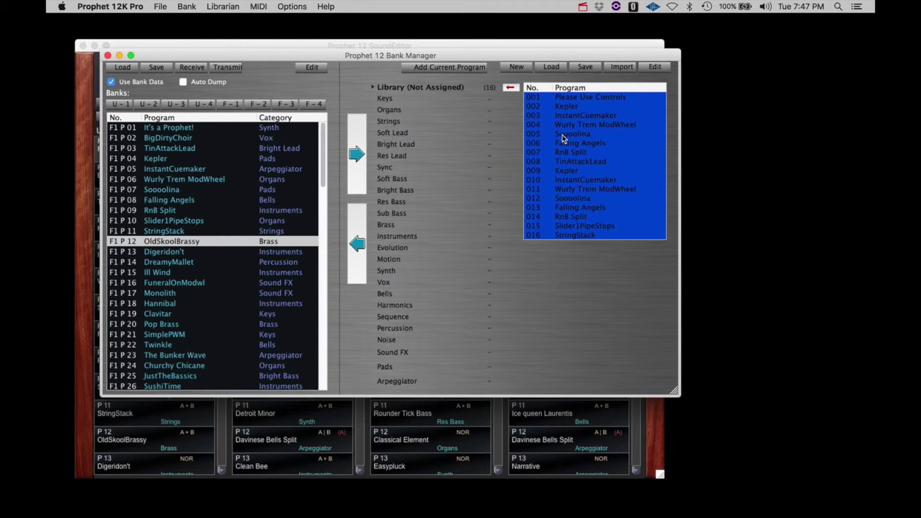
- Write the selected programs into bank U4 from slot P82, confirming replacement of P82–P97
left_click(204, 104)
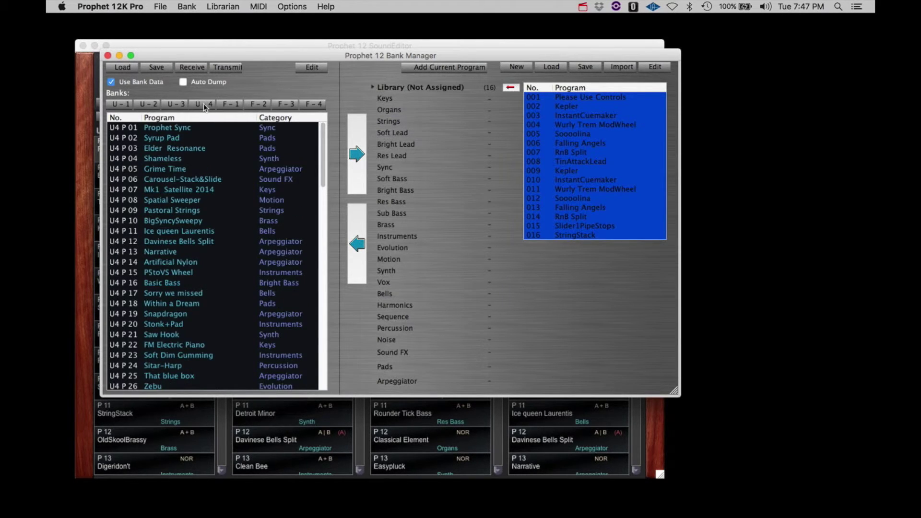
scroll(175, 225, "down", 20)
left_click(167, 201)
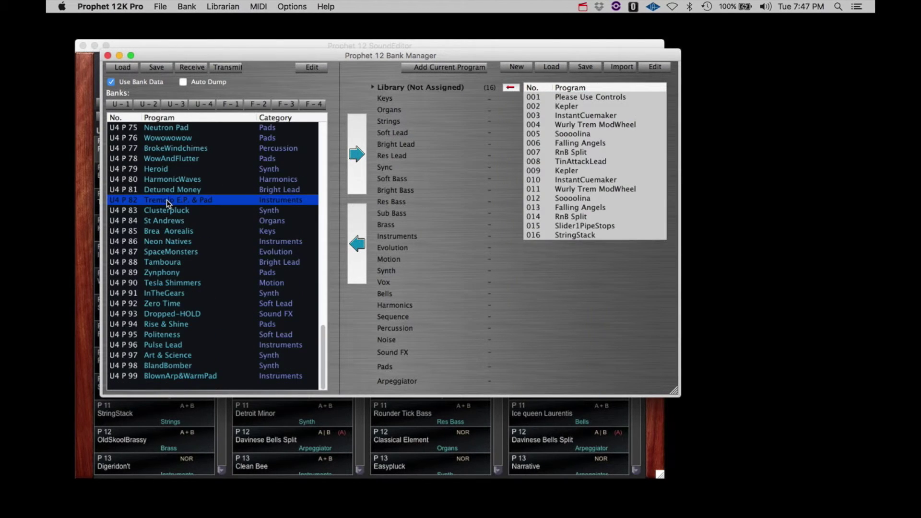
left_click(359, 245)
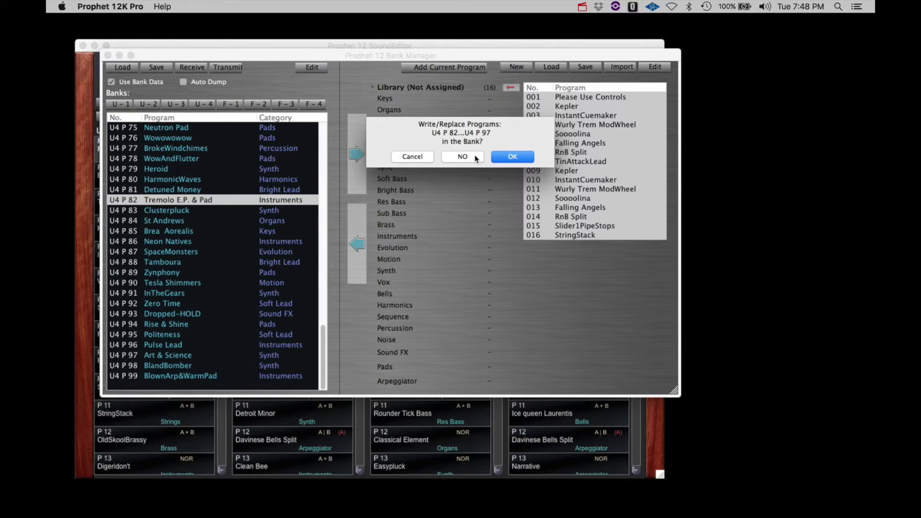
left_click(503, 157)
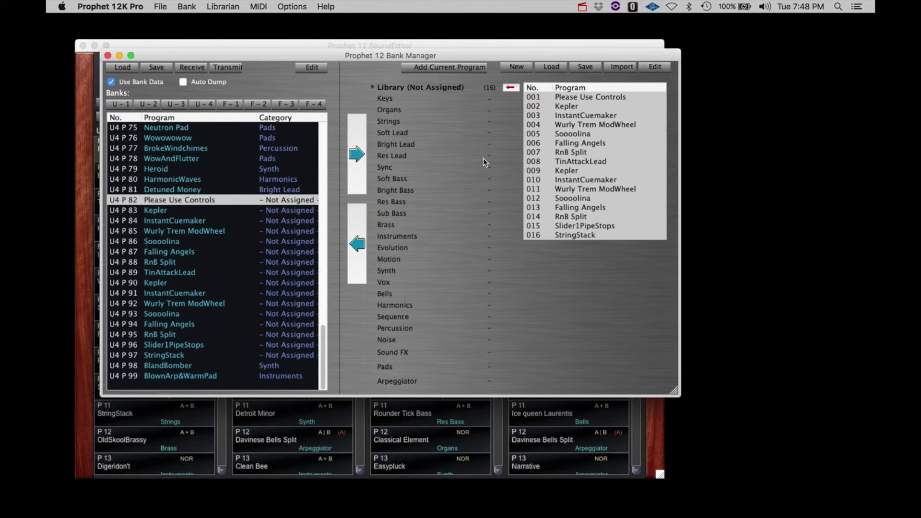
- Turn on Auto Dump, view the Soft Bass category, then display bank U1
left_click(183, 82)
left_click(386, 179)
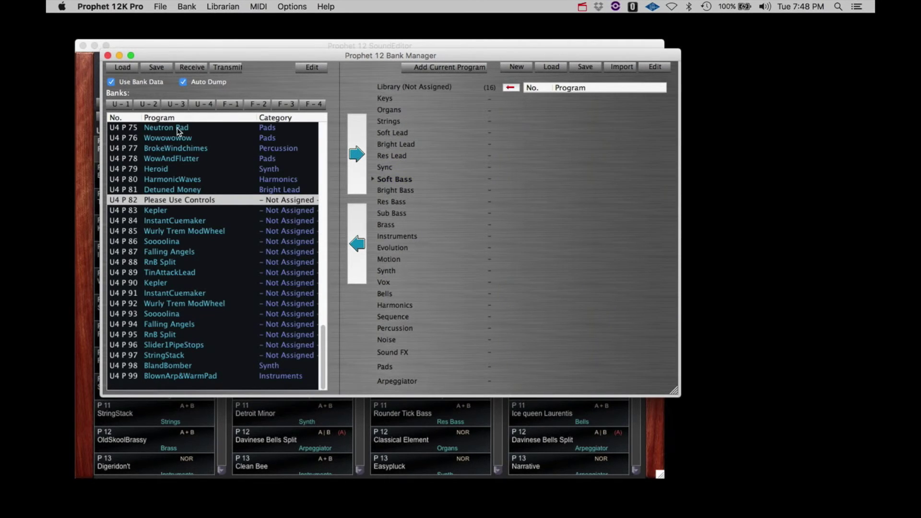
left_click(122, 104)
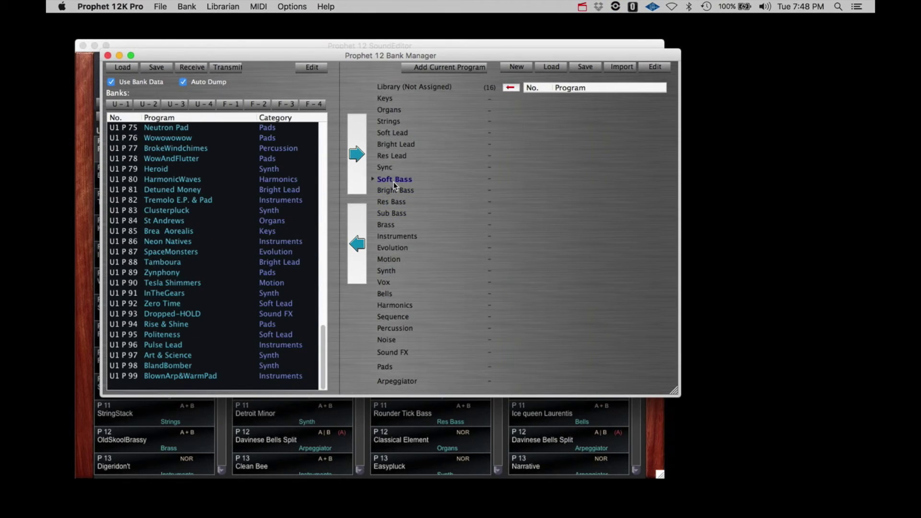
- Show Library (Not Assigned) again, then cancel an import from the P12 folder
left_click(428, 86)
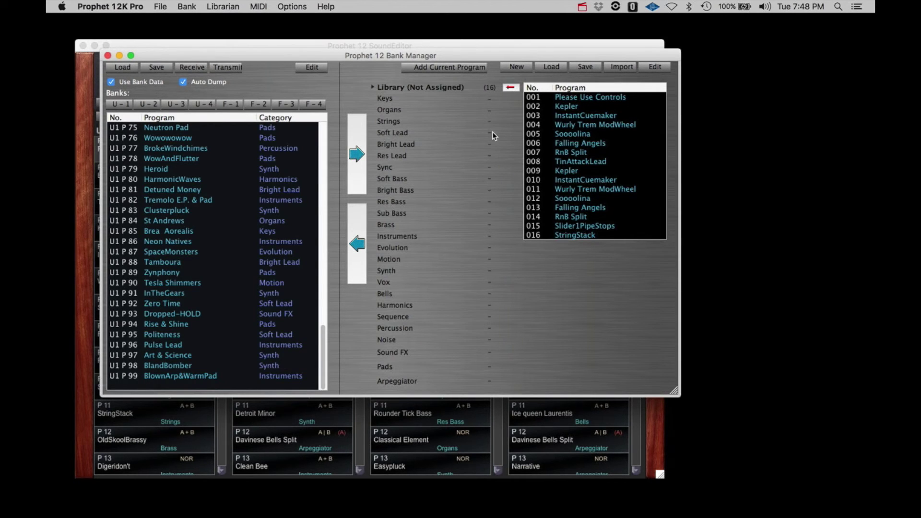
left_click(616, 69)
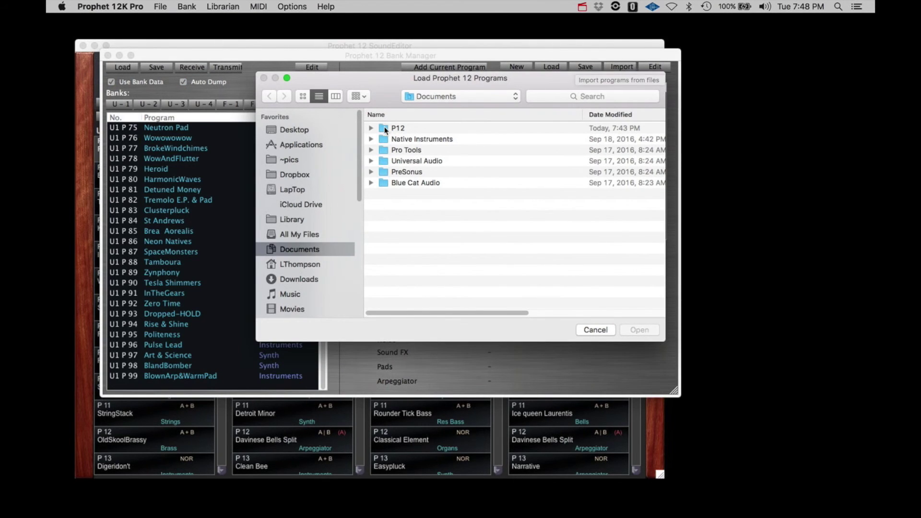
double_click(385, 129)
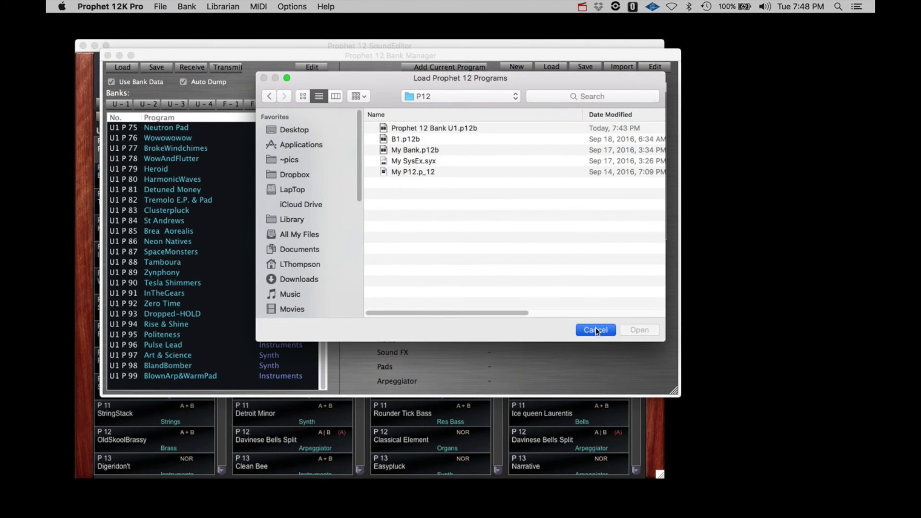
left_click(595, 329)
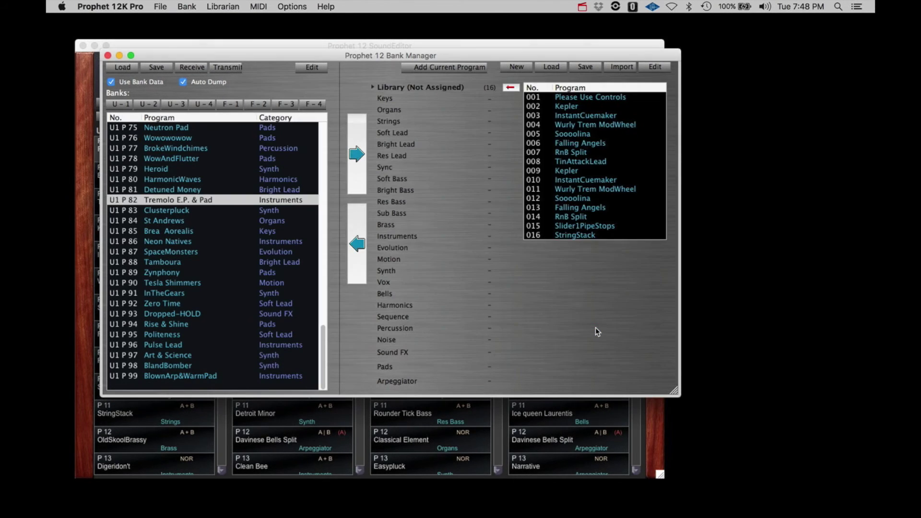
- Start a New library, answering NO to saving the current 16-program library
left_click(517, 67)
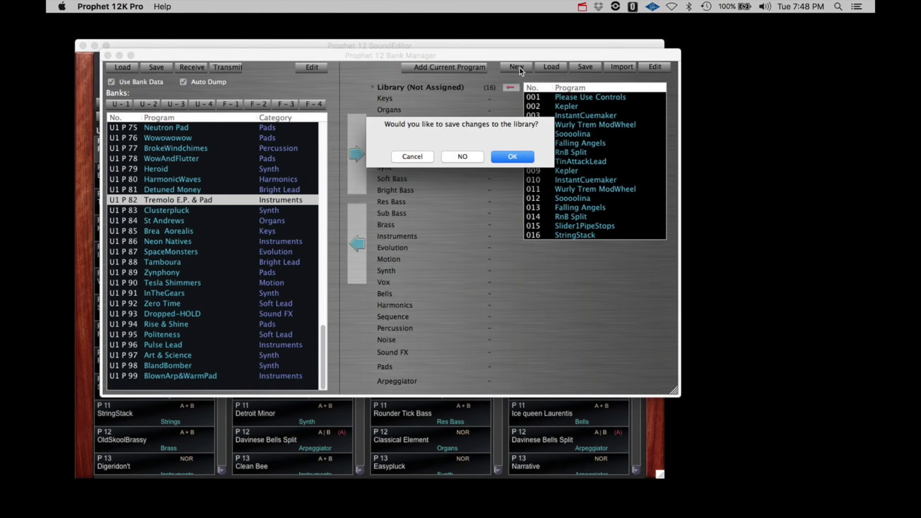
left_click(463, 157)
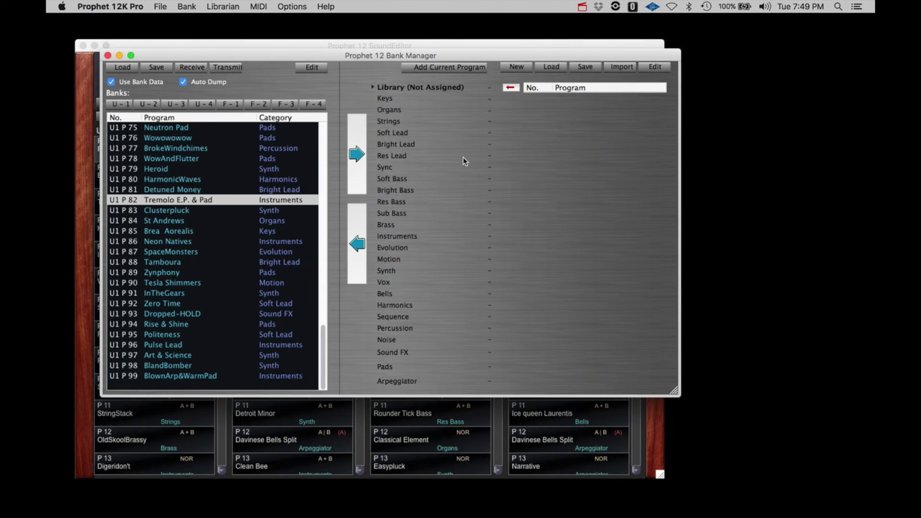